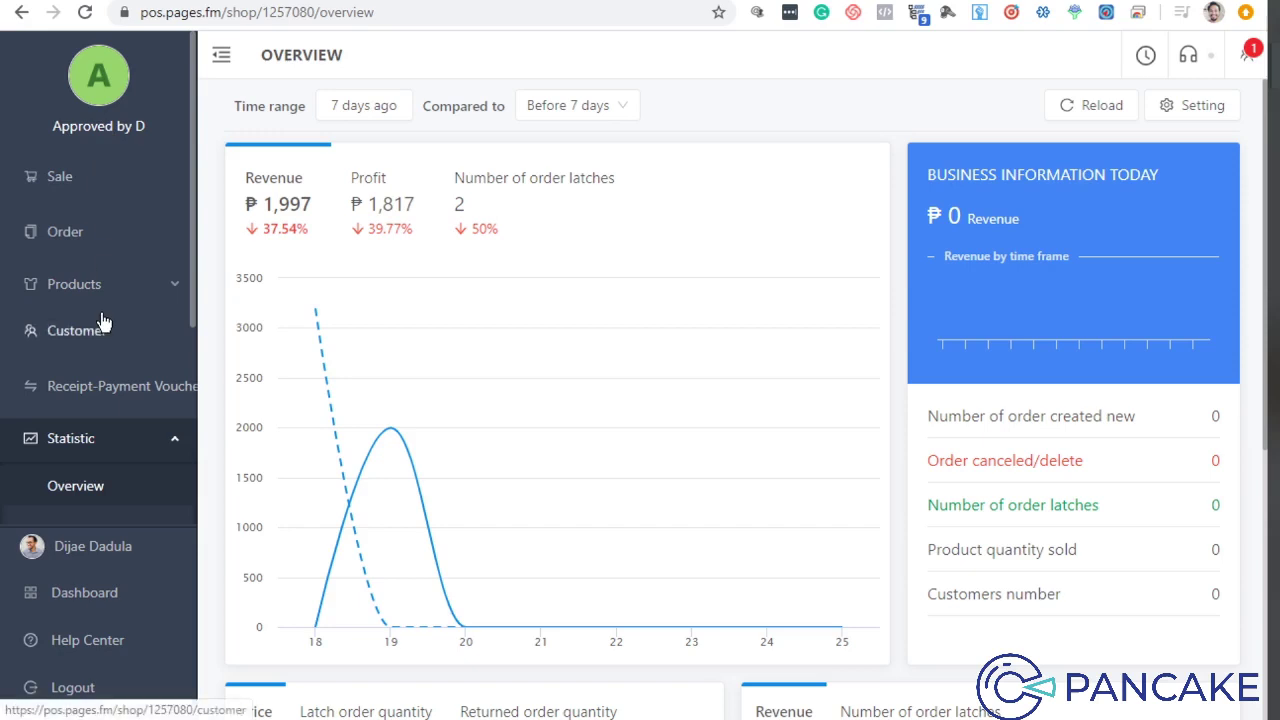
# - Collapse the Statistic group and open the General page of the shop settings
pyautogui.scroll(-2, 110, 320)
pyautogui.scroll(-1, 140, 290)
pyautogui.scroll(-1, 149, 314)
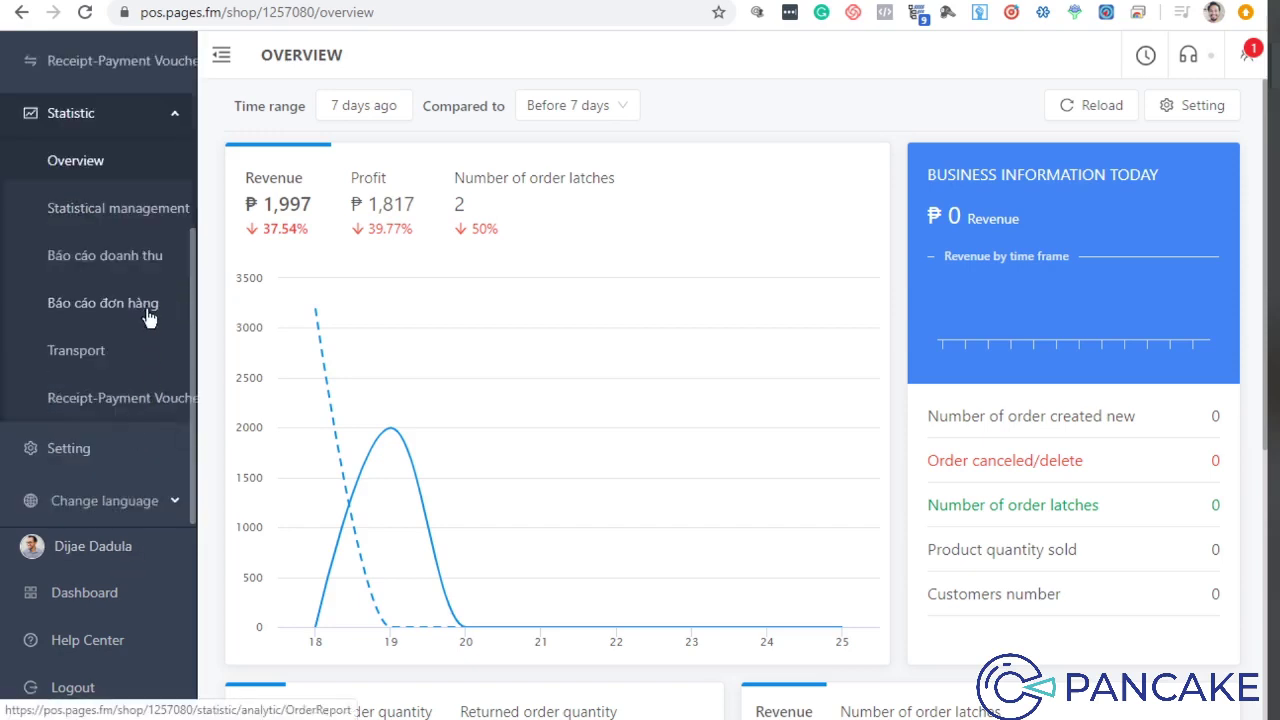
pyautogui.scroll(3, 171, 349)
pyautogui.click(102, 452)
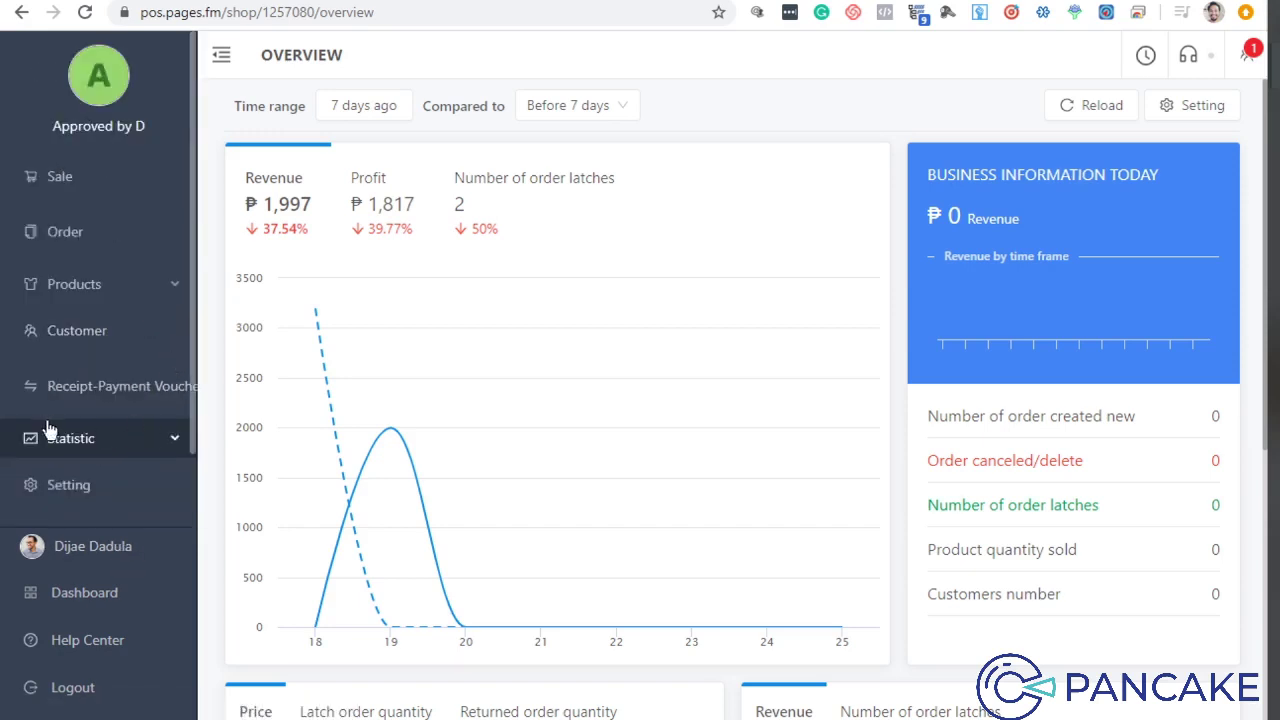
pyautogui.click(175, 444)
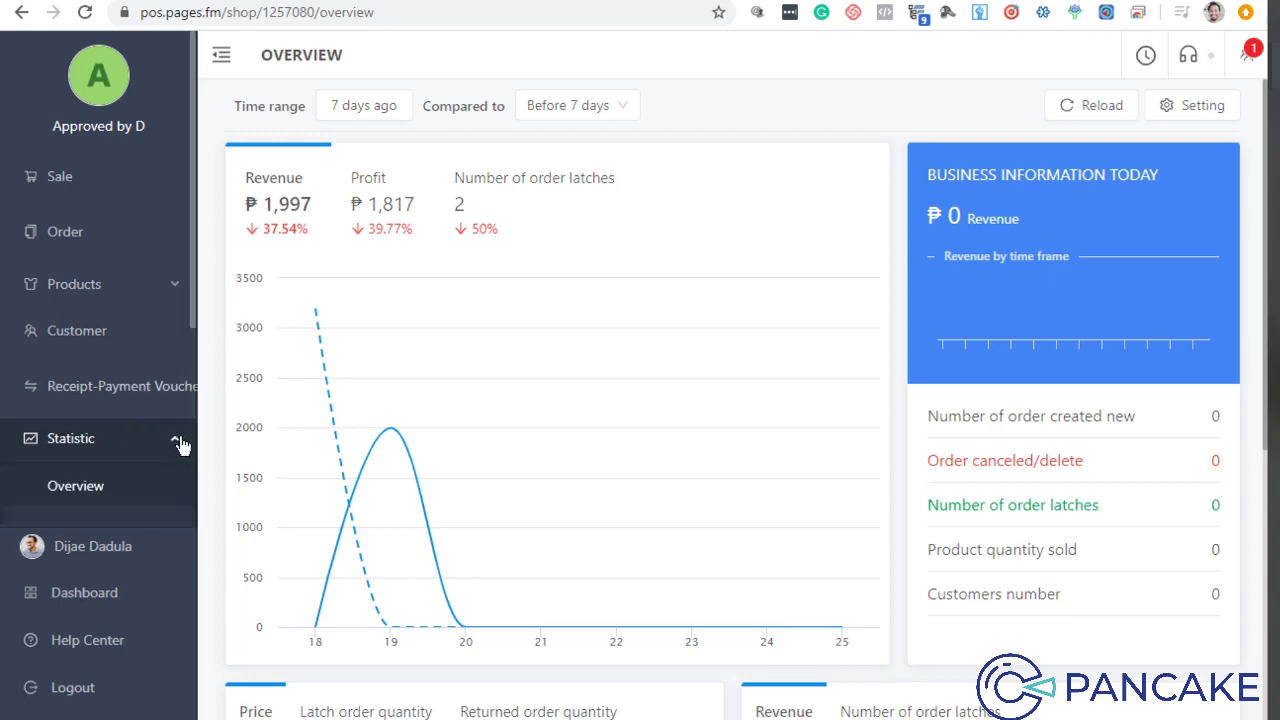
pyautogui.click(178, 440)
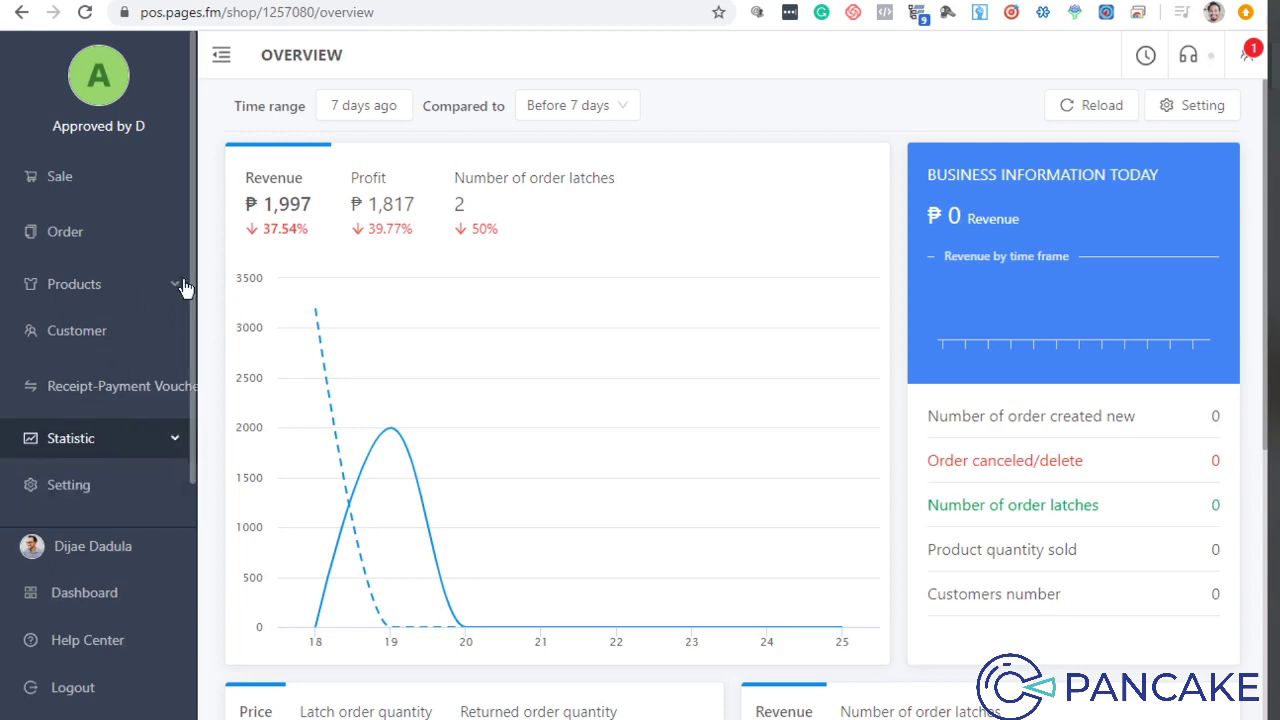
pyautogui.click(70, 485)
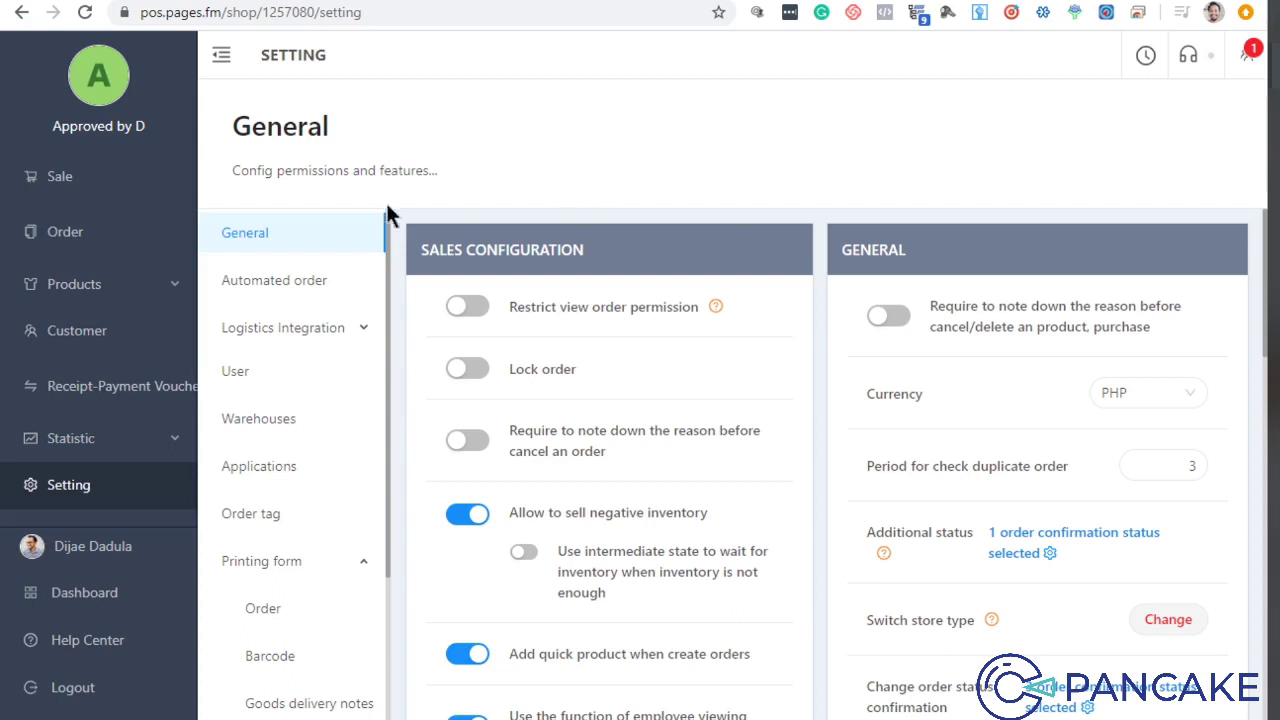
pyautogui.click(286, 231)
# - Set the shop's currency to PHP in the General settings
pyautogui.doubleClick(841, 249)
pyautogui.click(1168, 394)
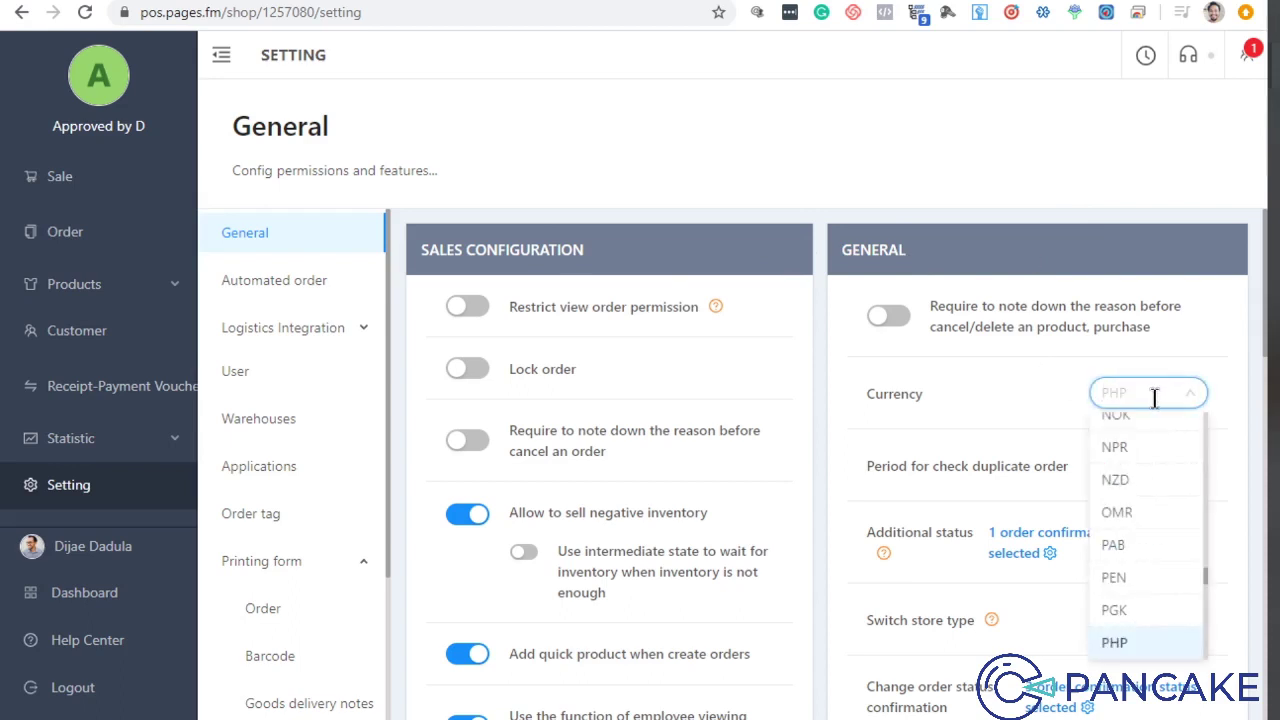
pyautogui.write('php')
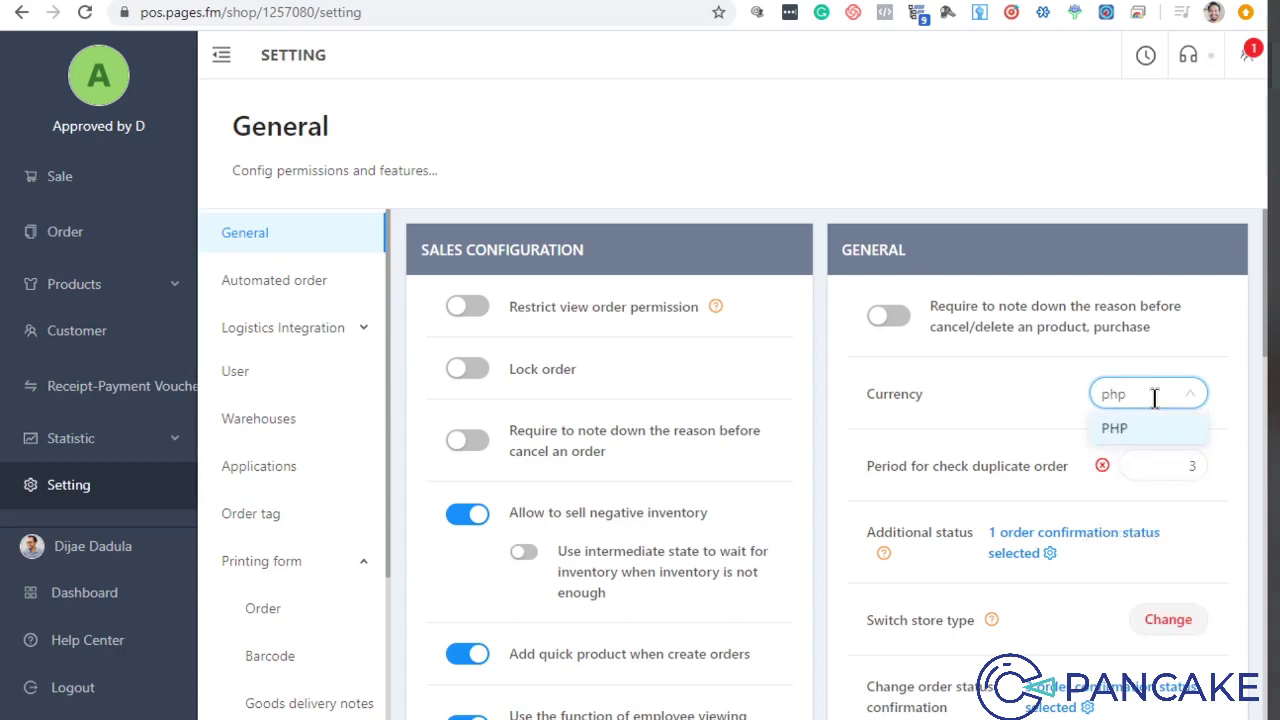
pyautogui.click(1152, 429)
pyautogui.click(998, 392)
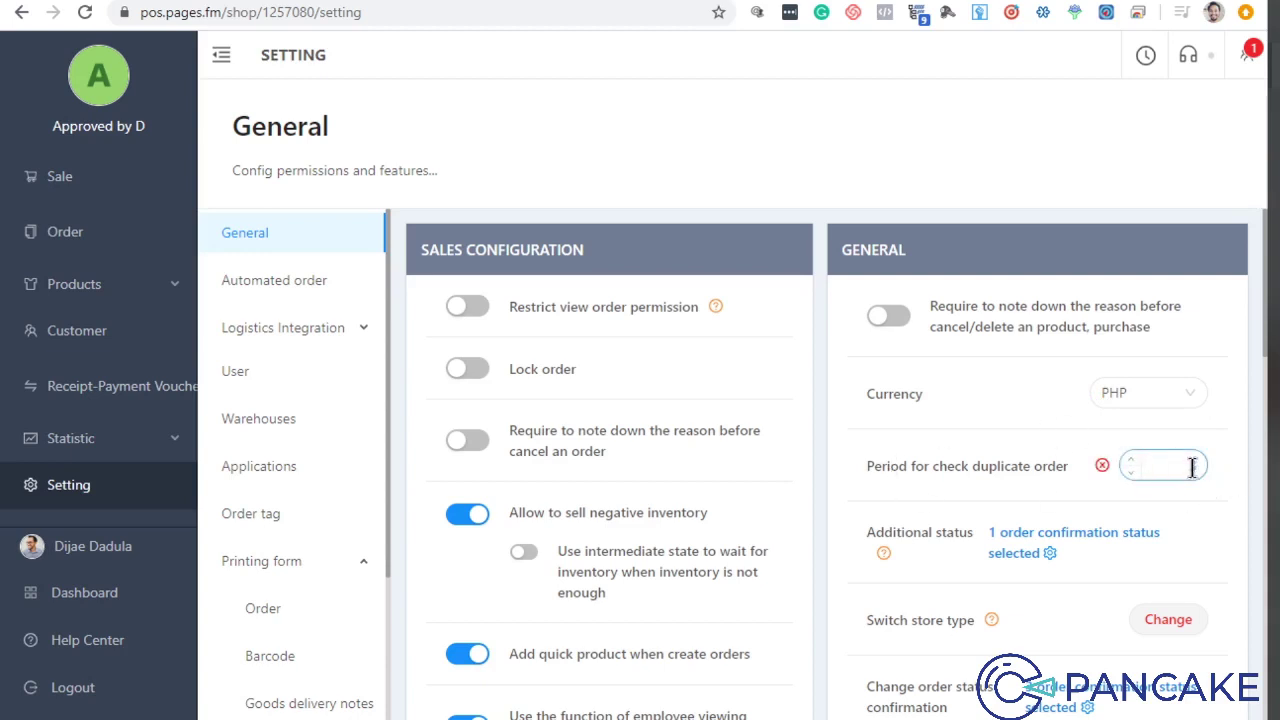
# - Review the shop types offered for switching the store type, and cancel without changing it
pyautogui.scroll(-3, 1094, 419)
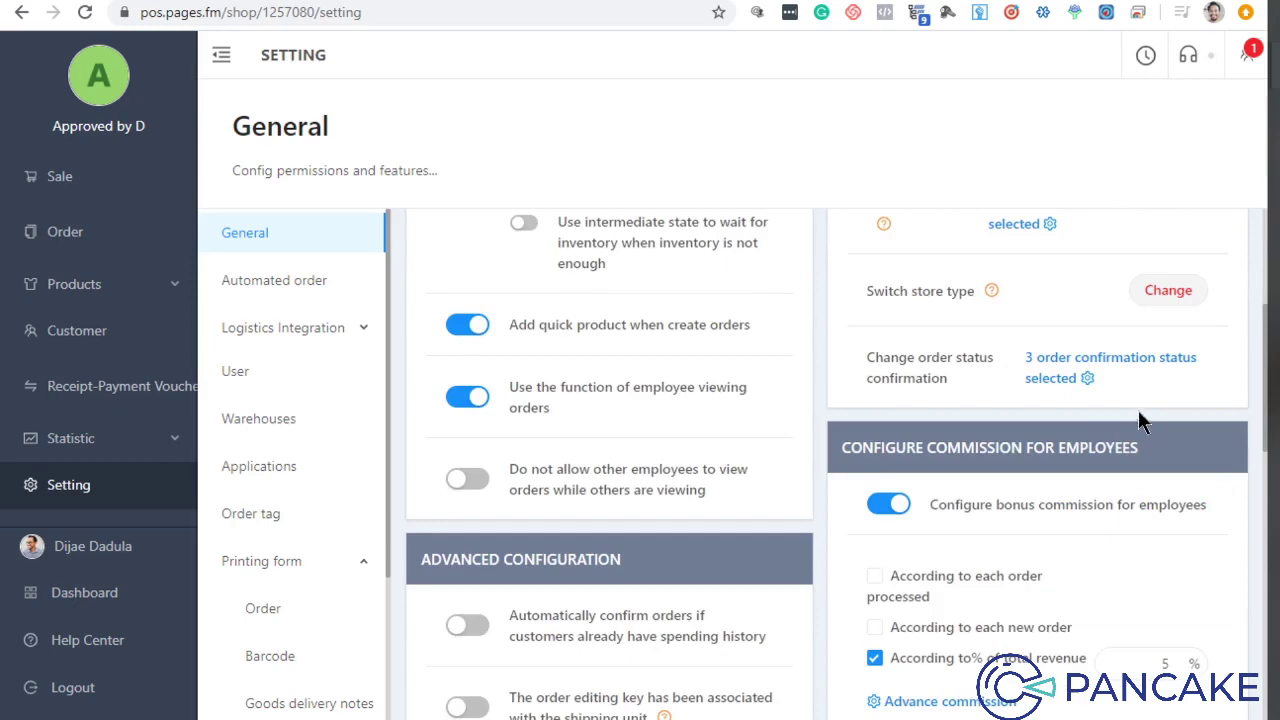
pyautogui.scroll(2, 1141, 422)
pyautogui.click(1168, 455)
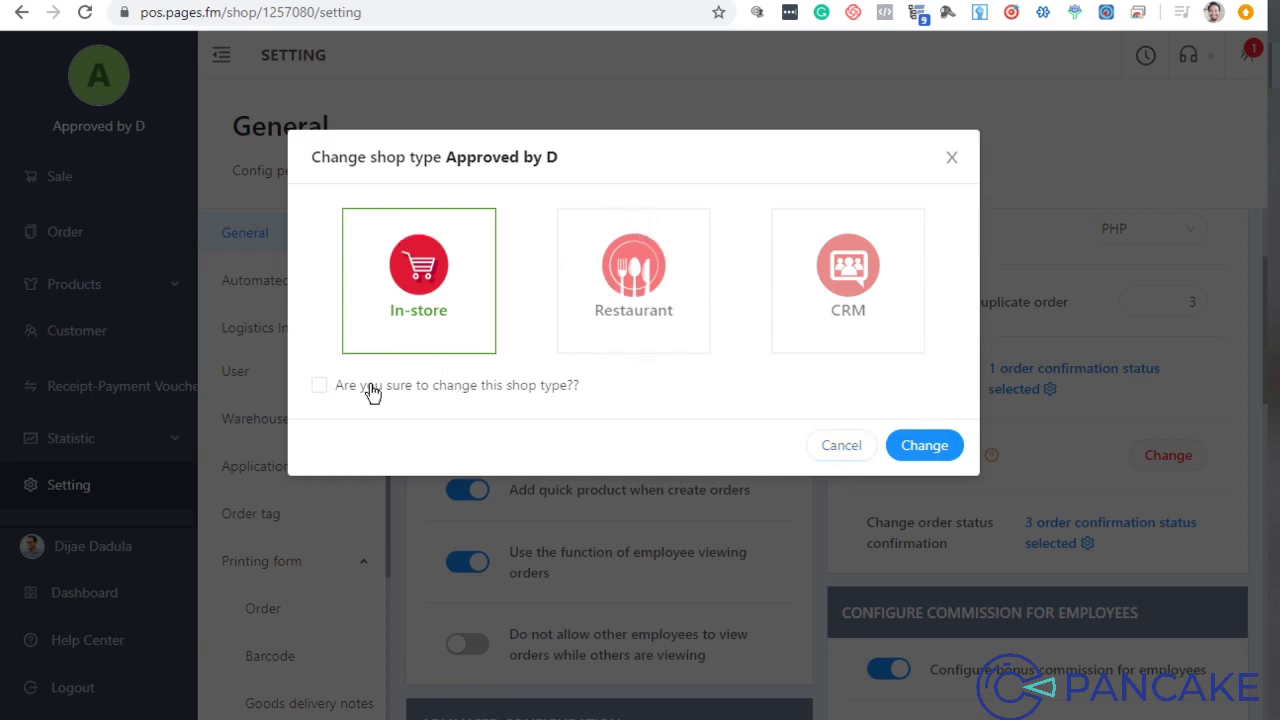
pyautogui.click(838, 445)
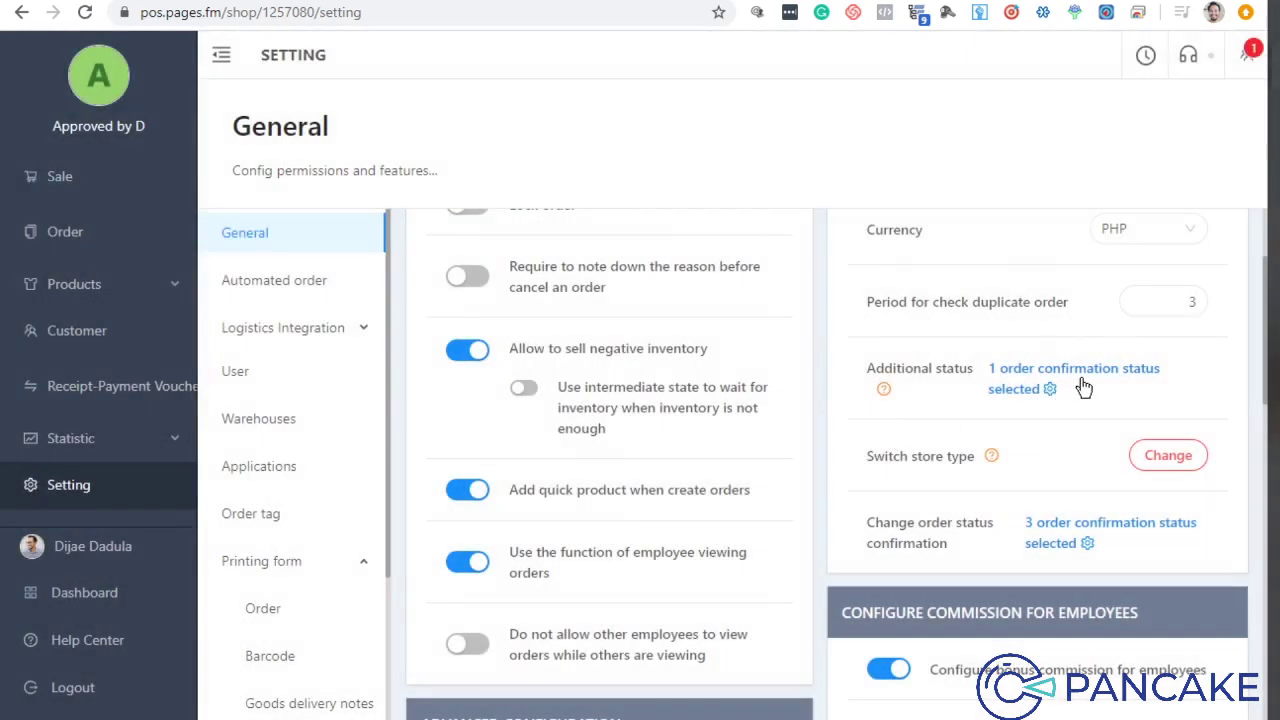
# - Review the order statuses that can be chosen for the Additional status setting, without changing the selection
pyautogui.click(1025, 373)
pyautogui.click(1108, 315)
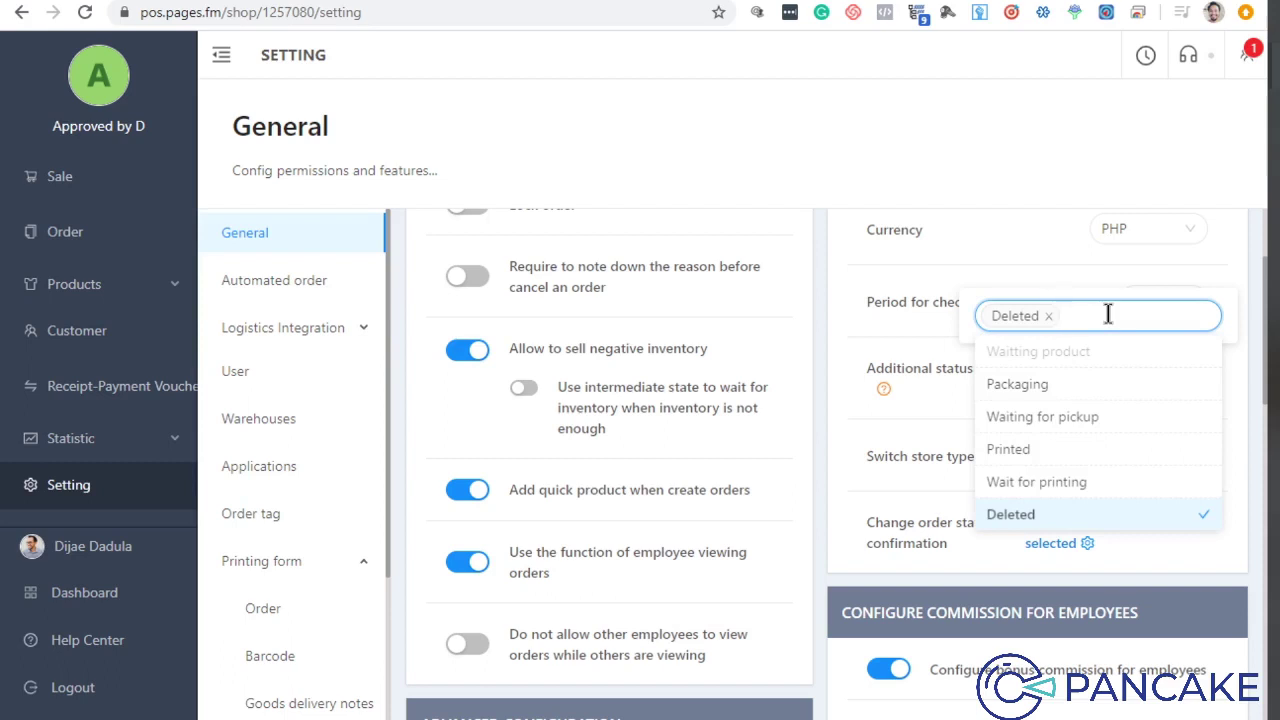
pyautogui.click(856, 342)
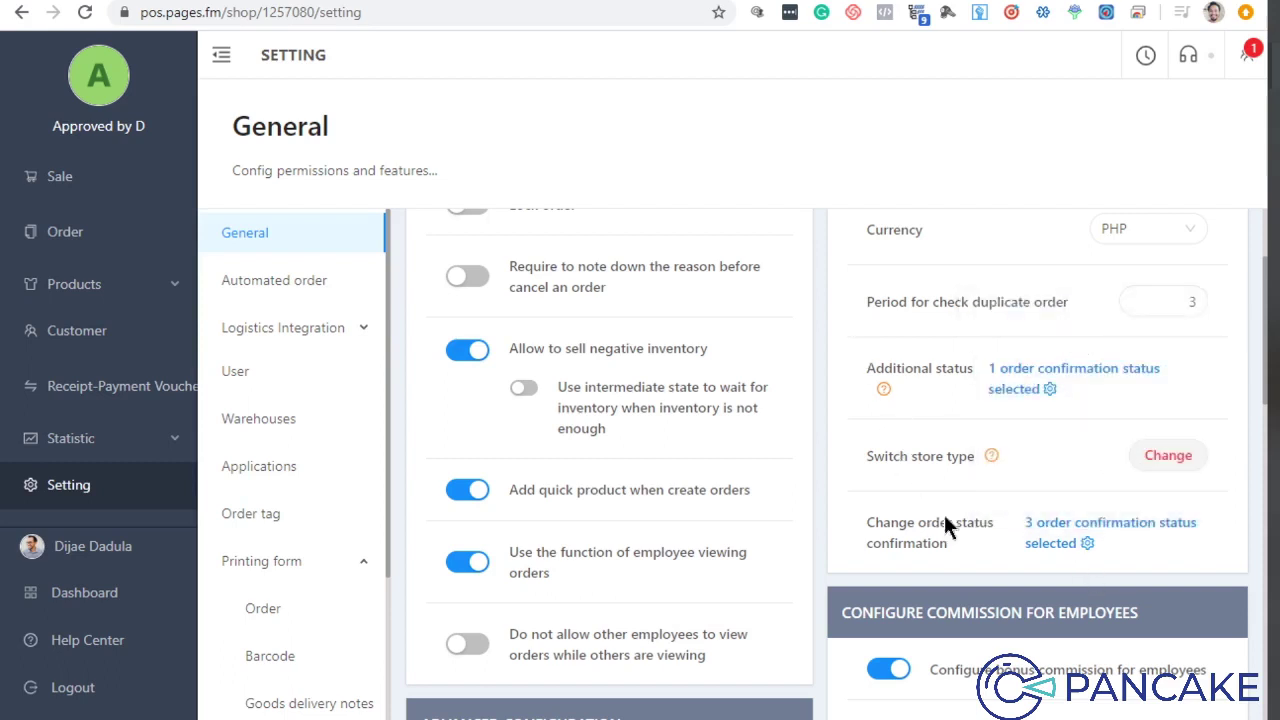
# - Examine the order statuses available for the Change order status confirmation setting, keeping the current selection
pyautogui.click(1065, 545)
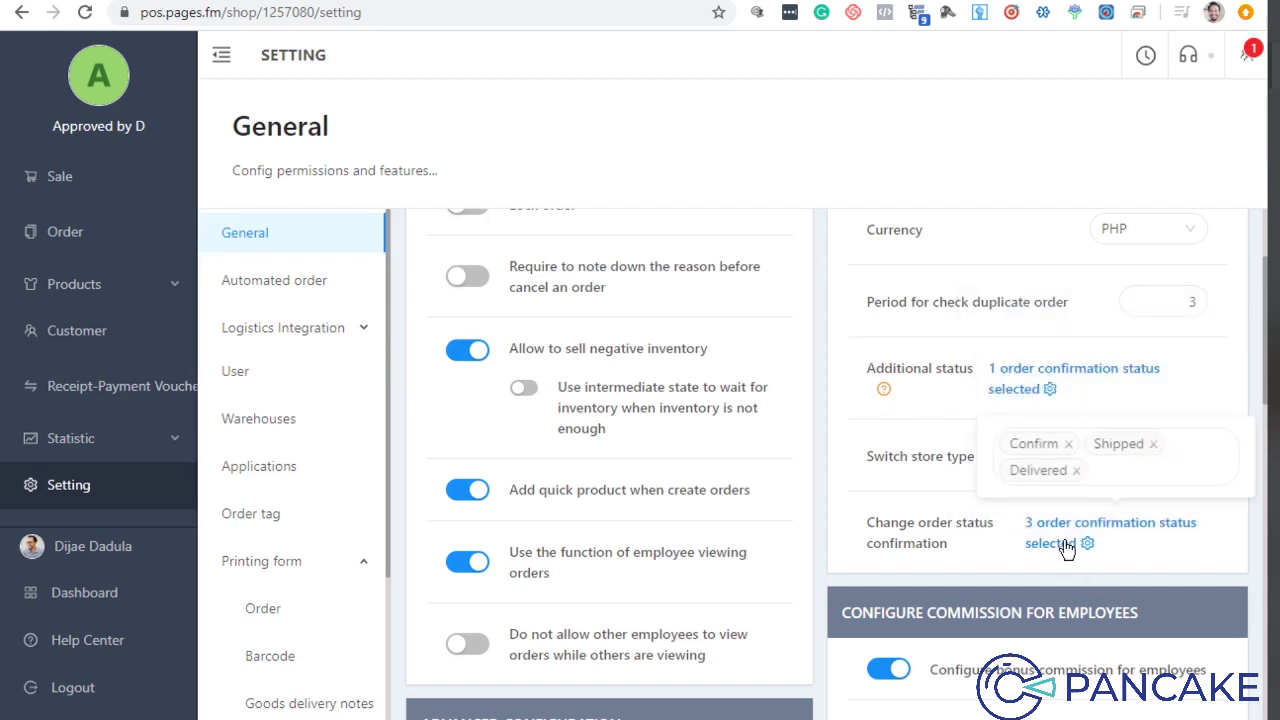
pyautogui.click(1118, 472)
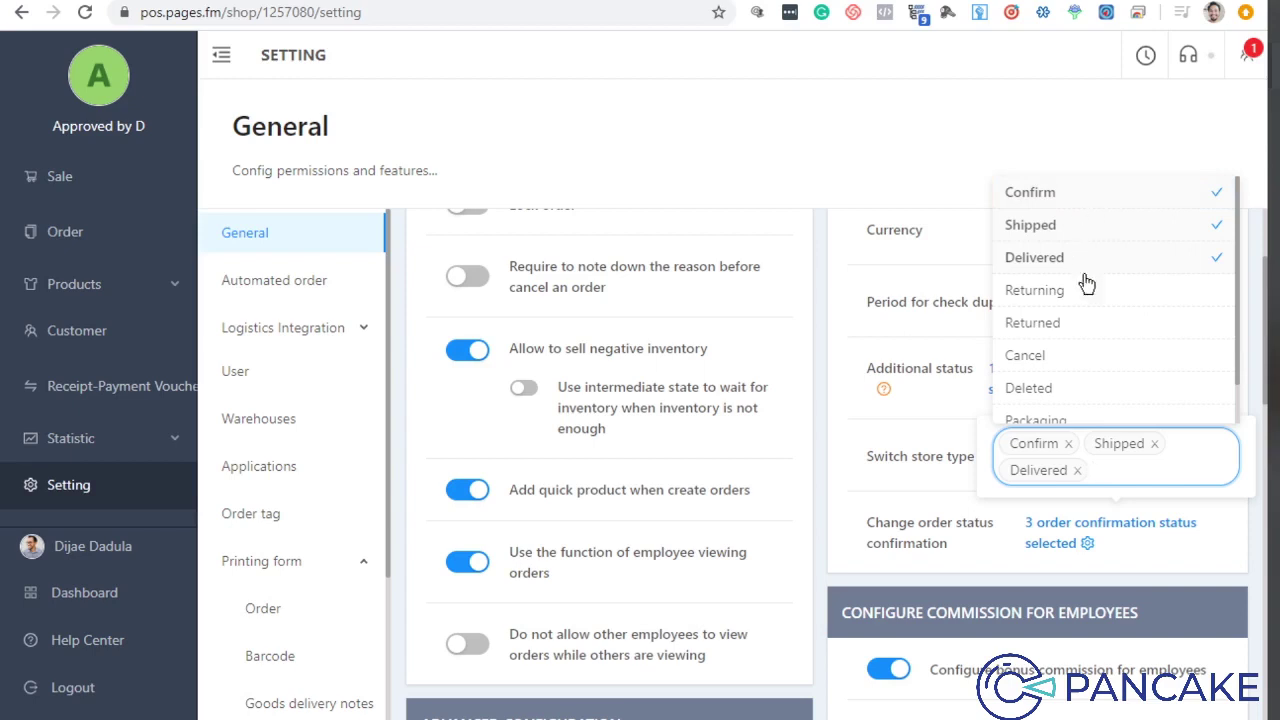
pyautogui.scroll(-1, 1086, 286)
pyautogui.scroll(1, 1124, 298)
pyautogui.scroll(-1, 1112, 414)
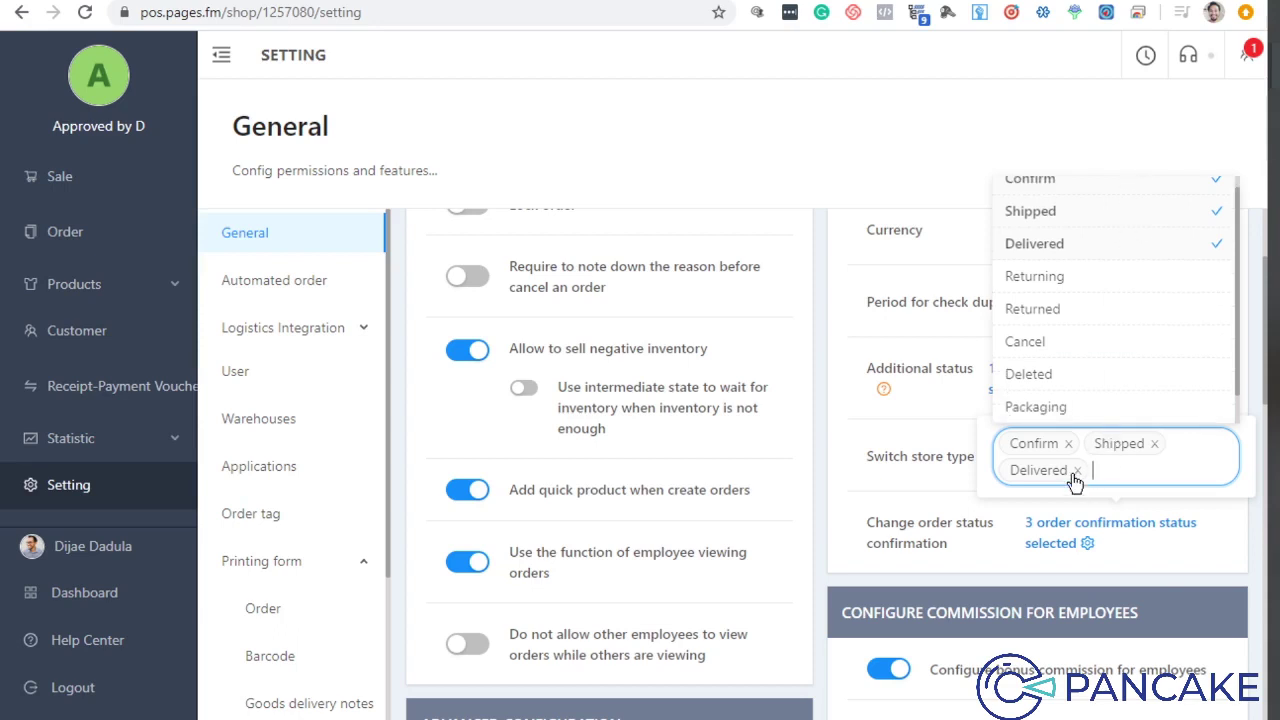
pyautogui.scroll(1, 1110, 240)
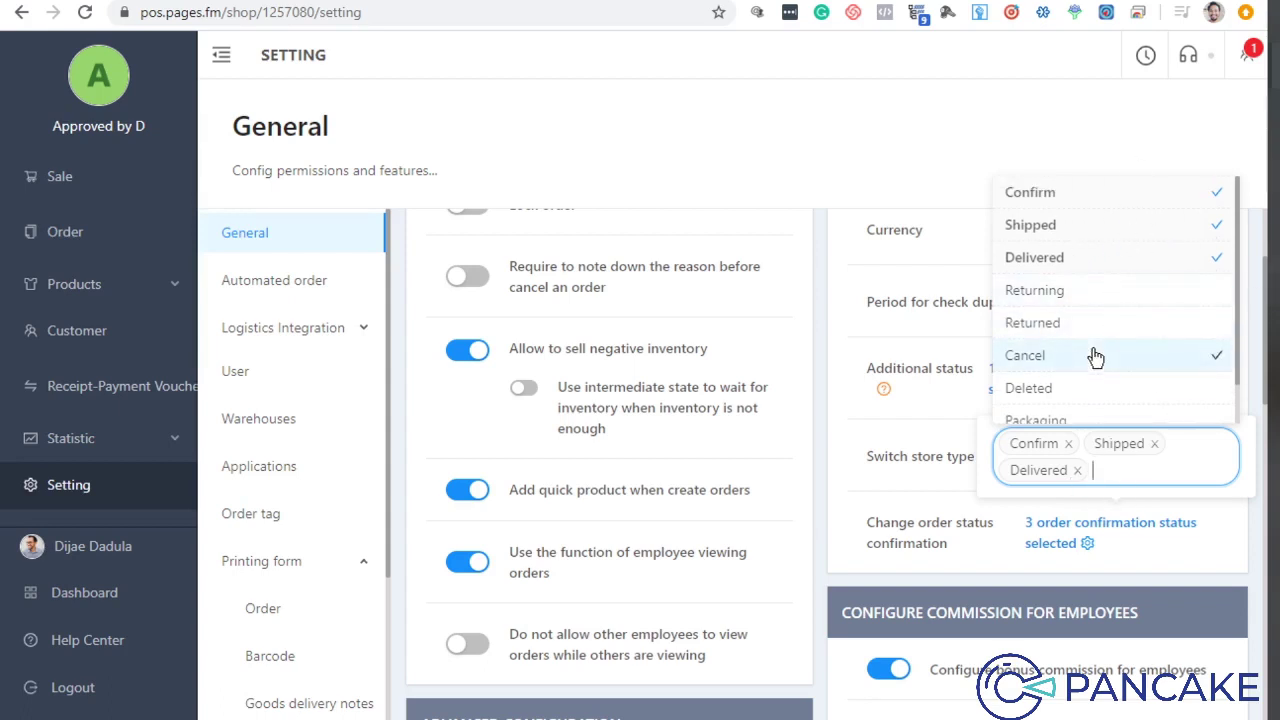
pyautogui.scroll(-1, 1093, 388)
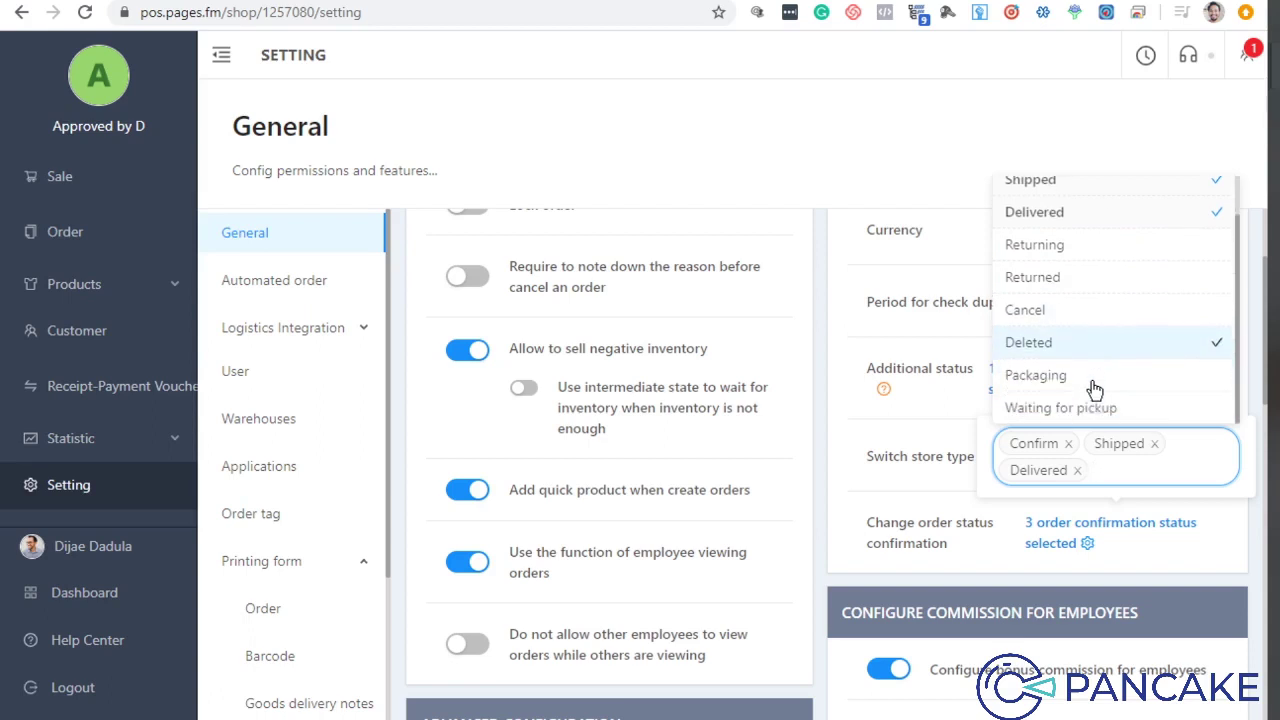
pyautogui.scroll(1, 1100, 300)
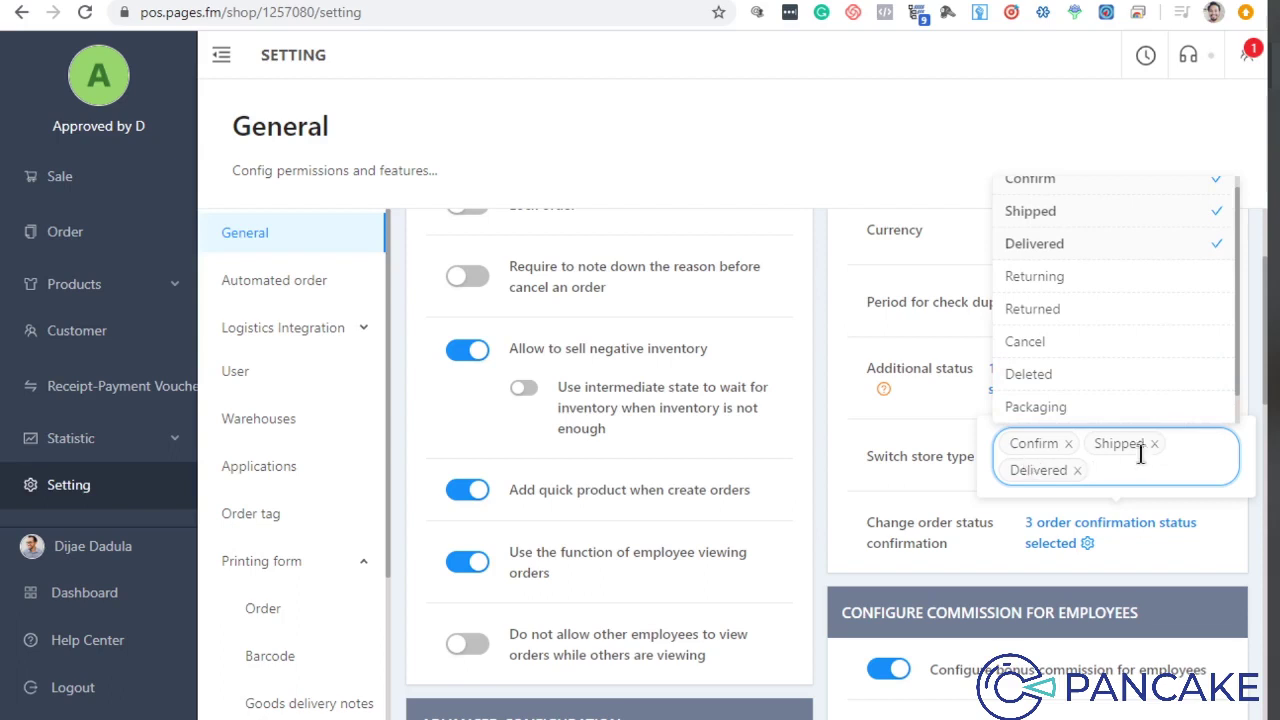
pyautogui.click(868, 450)
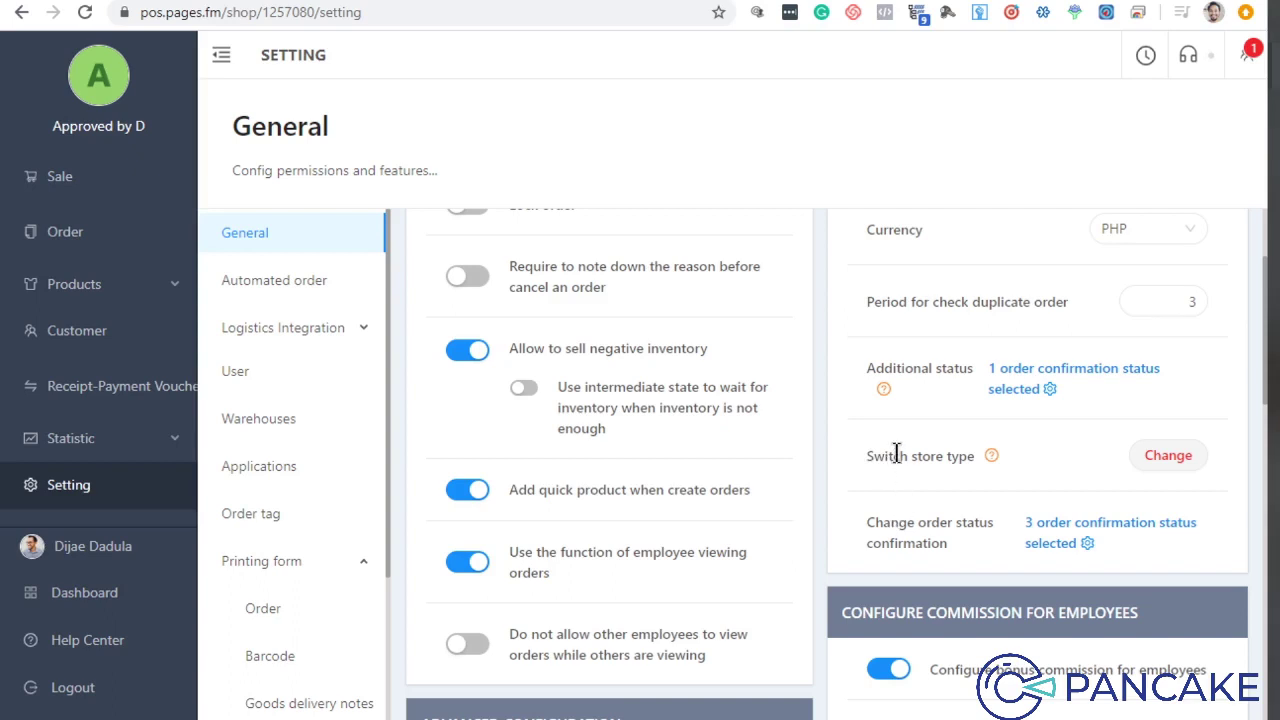
# - Examine the Sales Configuration options and the first Advanced Configuration options
pyautogui.scroll(2, 1216, 286)
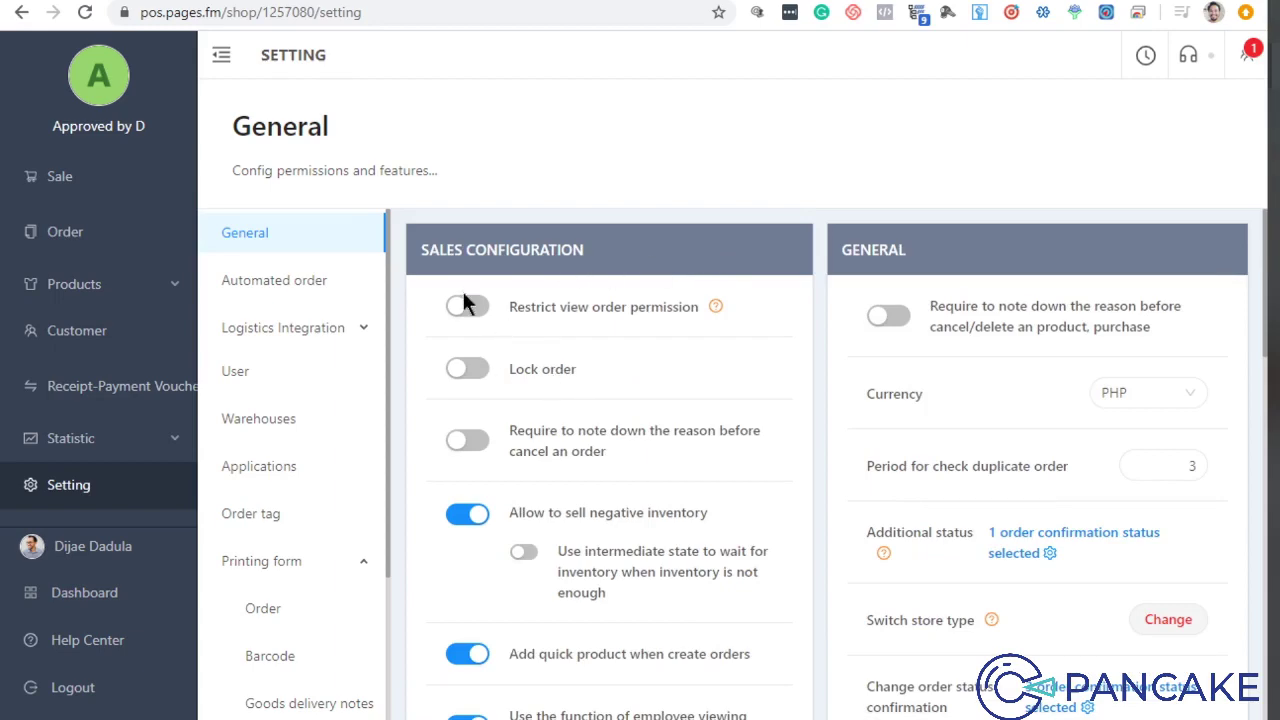
pyautogui.scroll(-2, 470, 260)
pyautogui.scroll(2, 490, 270)
pyautogui.scroll(-2, 502, 335)
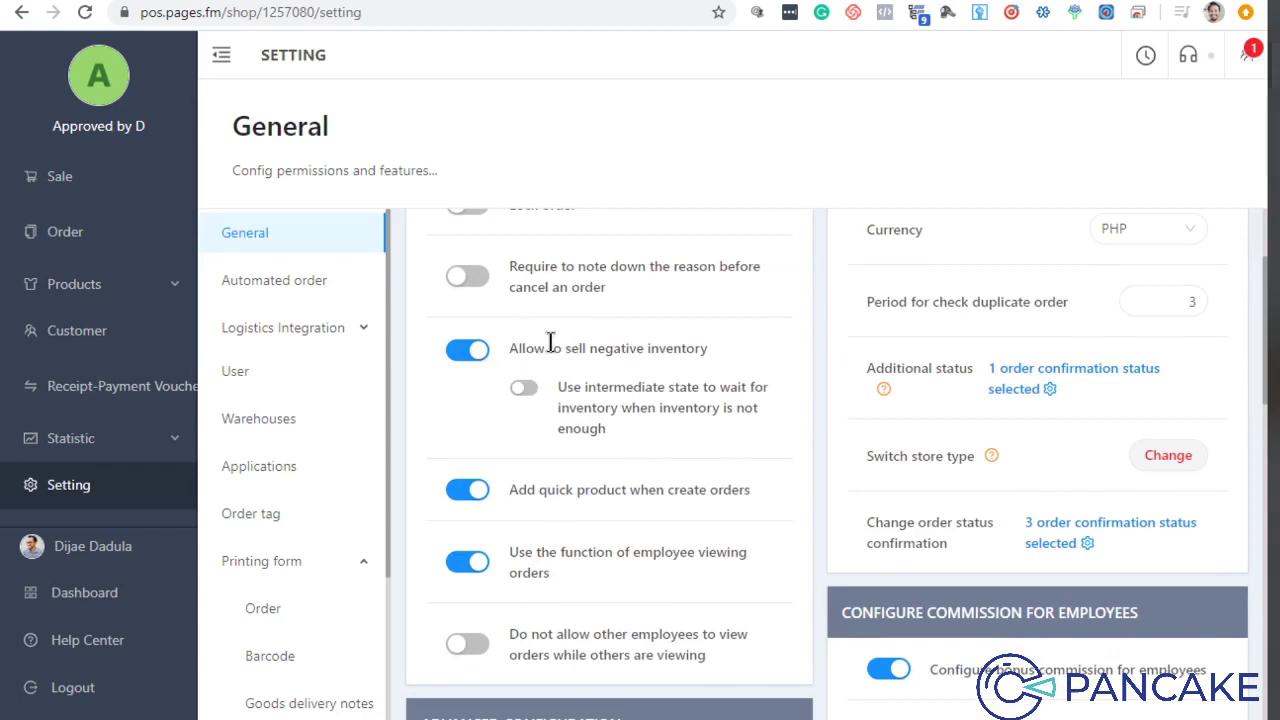
pyautogui.scroll(-2, 464, 347)
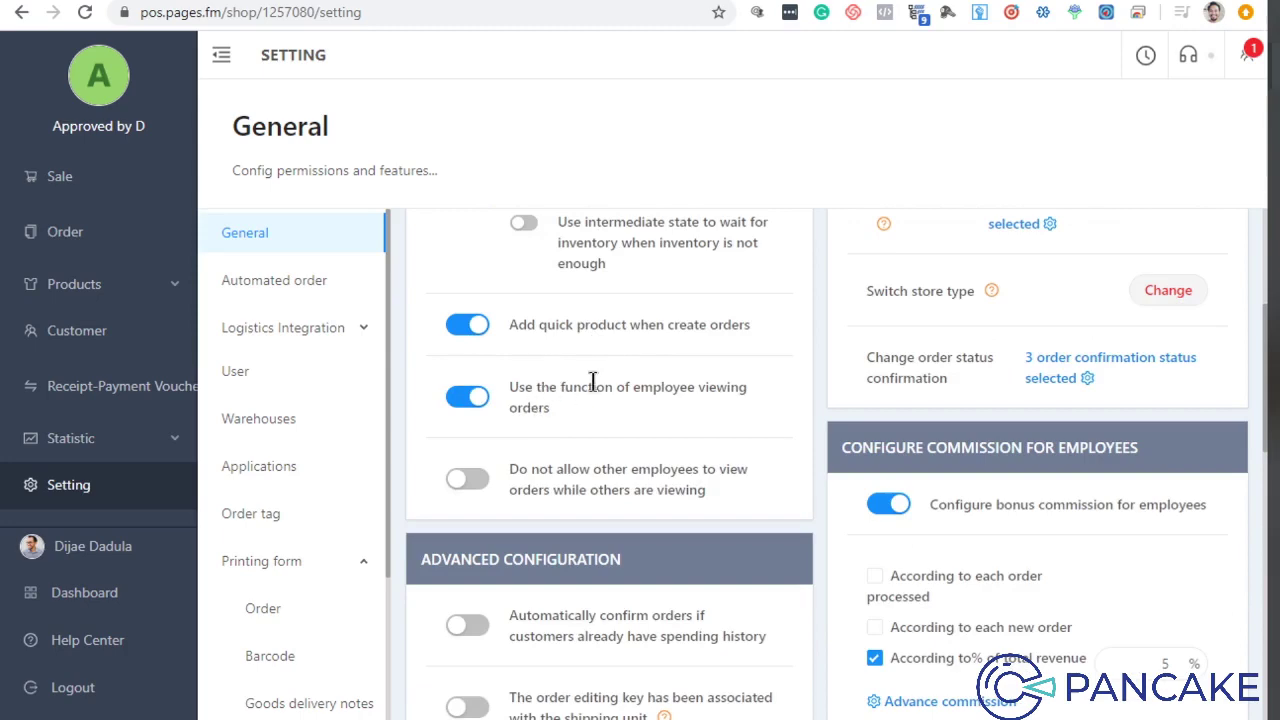
pyautogui.scroll(2, 567, 405)
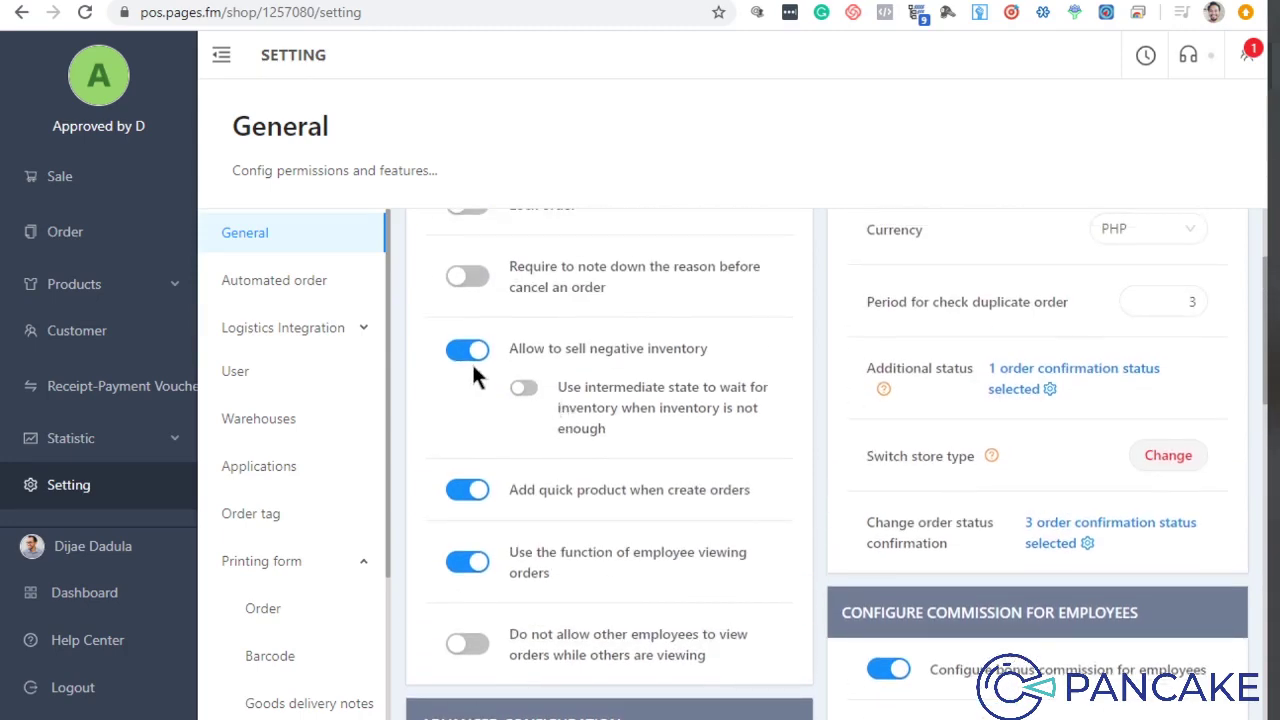
pyautogui.scroll(-1, 480, 480)
pyautogui.scroll(-2, 490, 503)
pyautogui.scroll(-2, 542, 443)
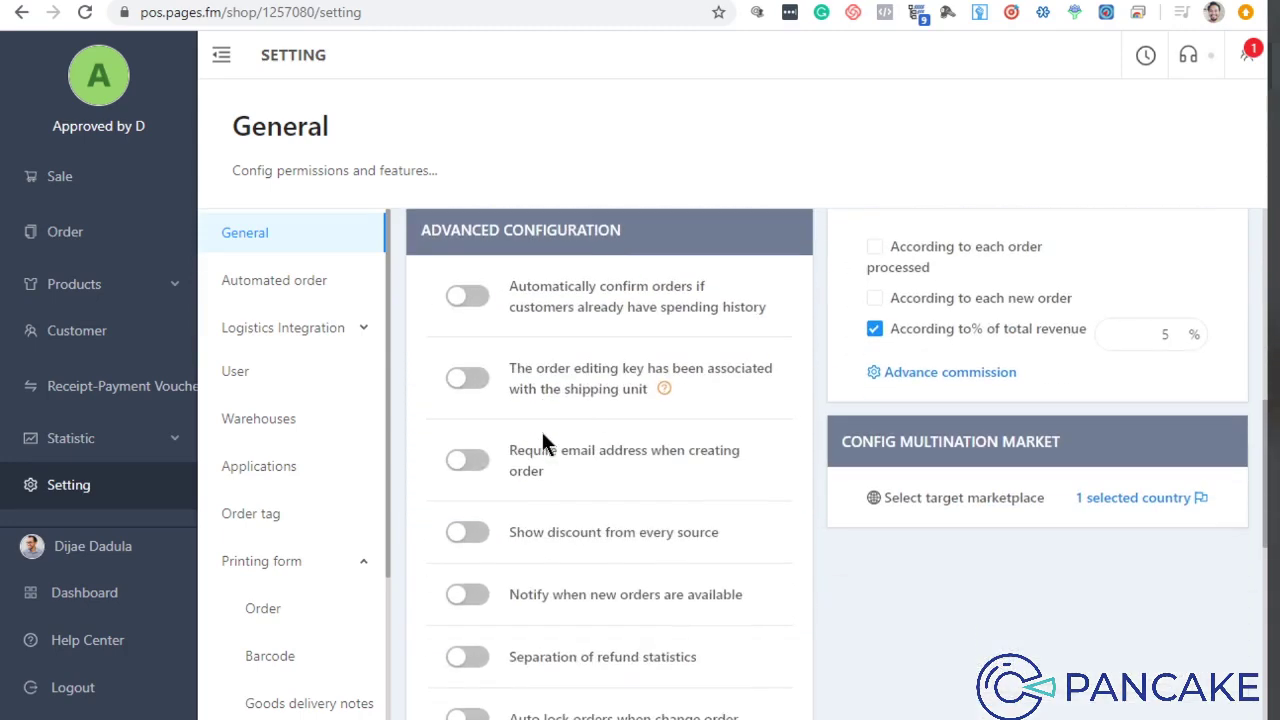
pyautogui.scroll(2, 542, 440)
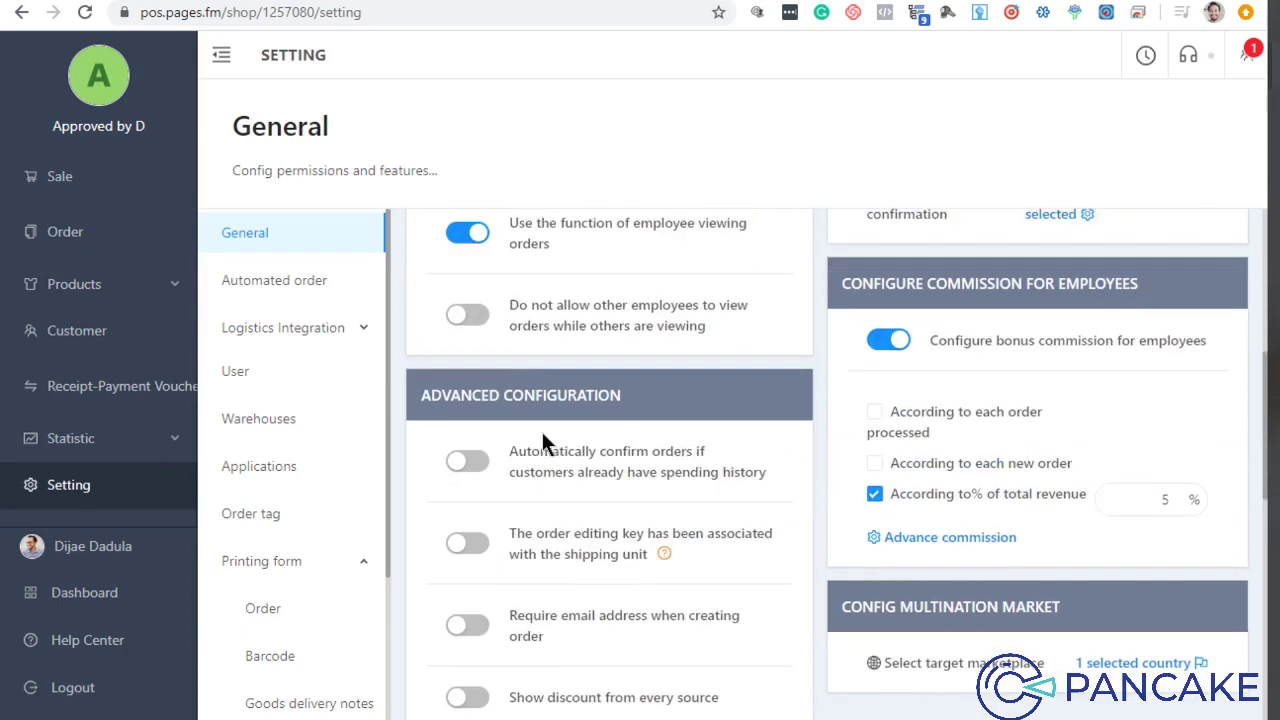
# - Enable "Notify when new orders are available" in the Advanced Configuration section
pyautogui.scroll(-2, 540, 455)
pyautogui.scroll(-2, 537, 470)
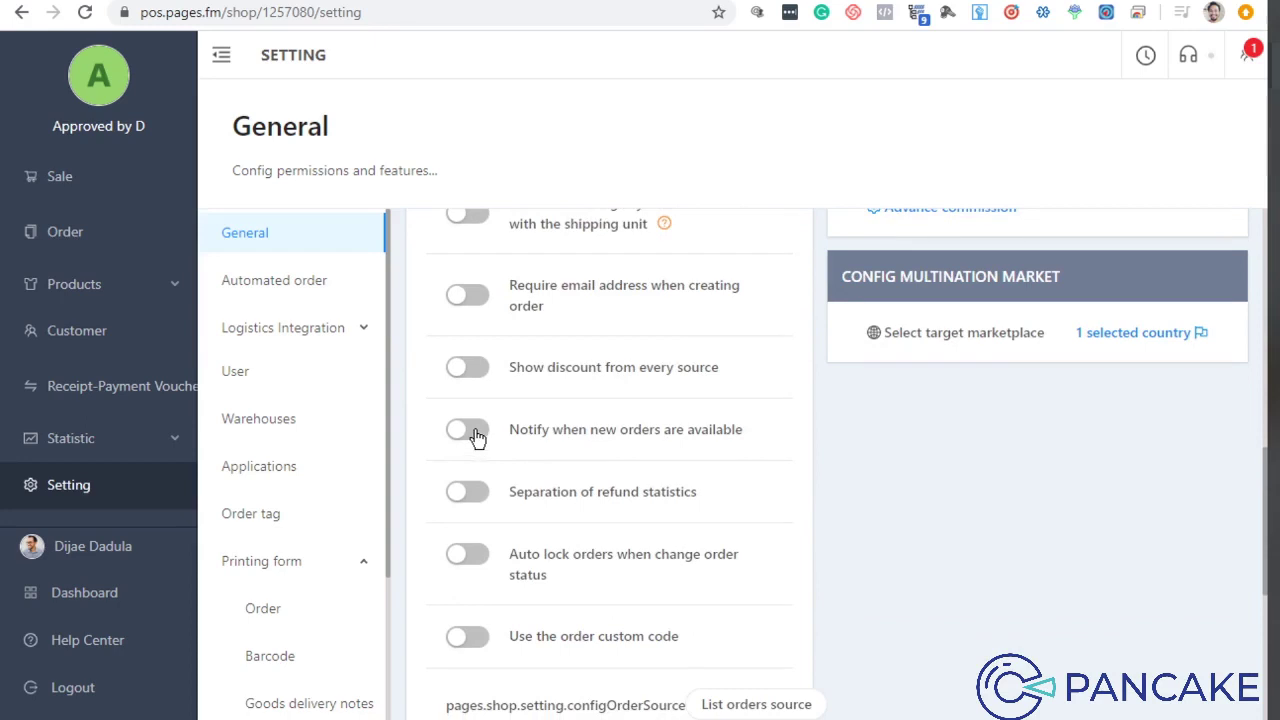
pyautogui.click(473, 430)
# - Add "Phone number buyer" as an order creation condition in the Advanced Configuration section
pyautogui.scroll(-3, 564, 473)
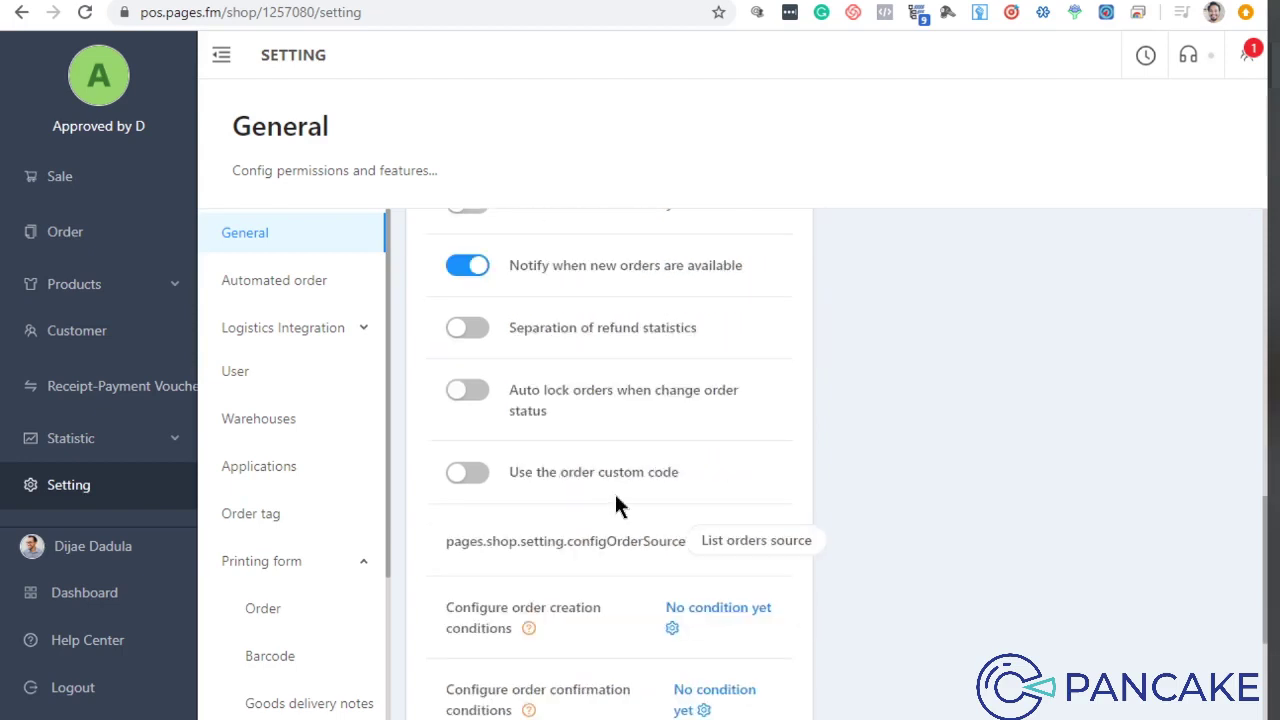
pyautogui.scroll(-3, 624, 485)
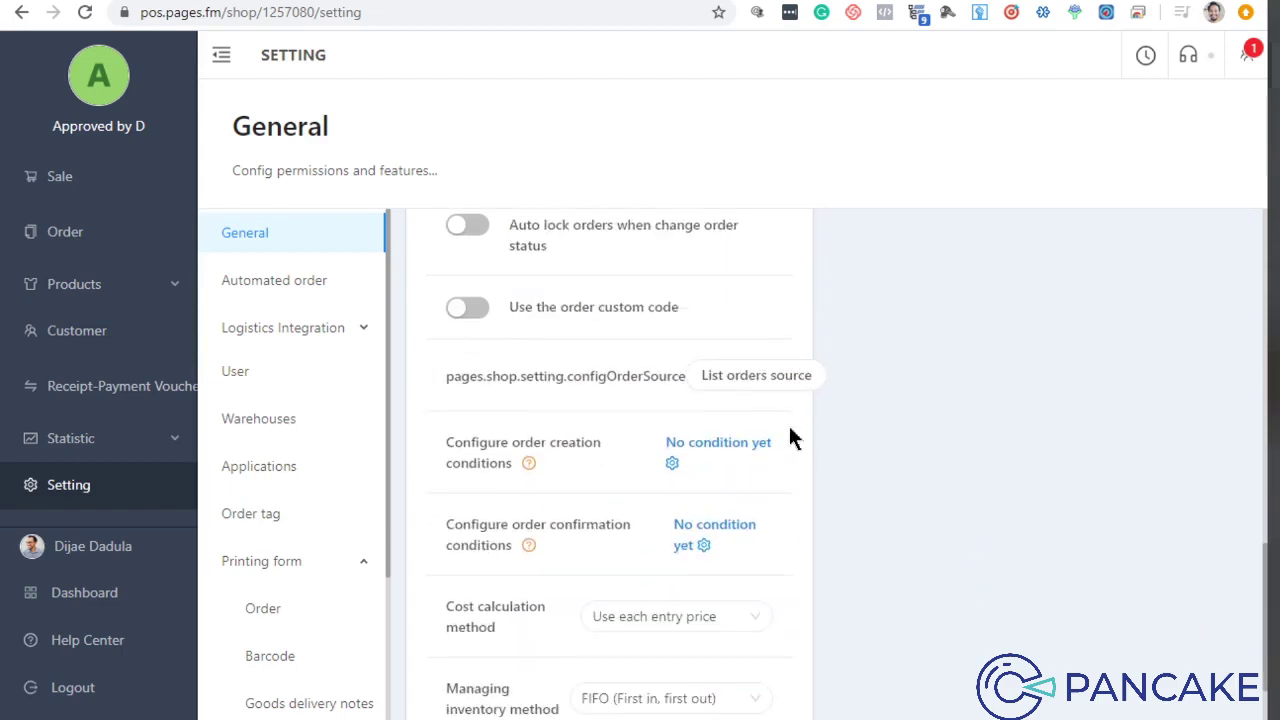
pyautogui.click(694, 452)
pyautogui.click(704, 394)
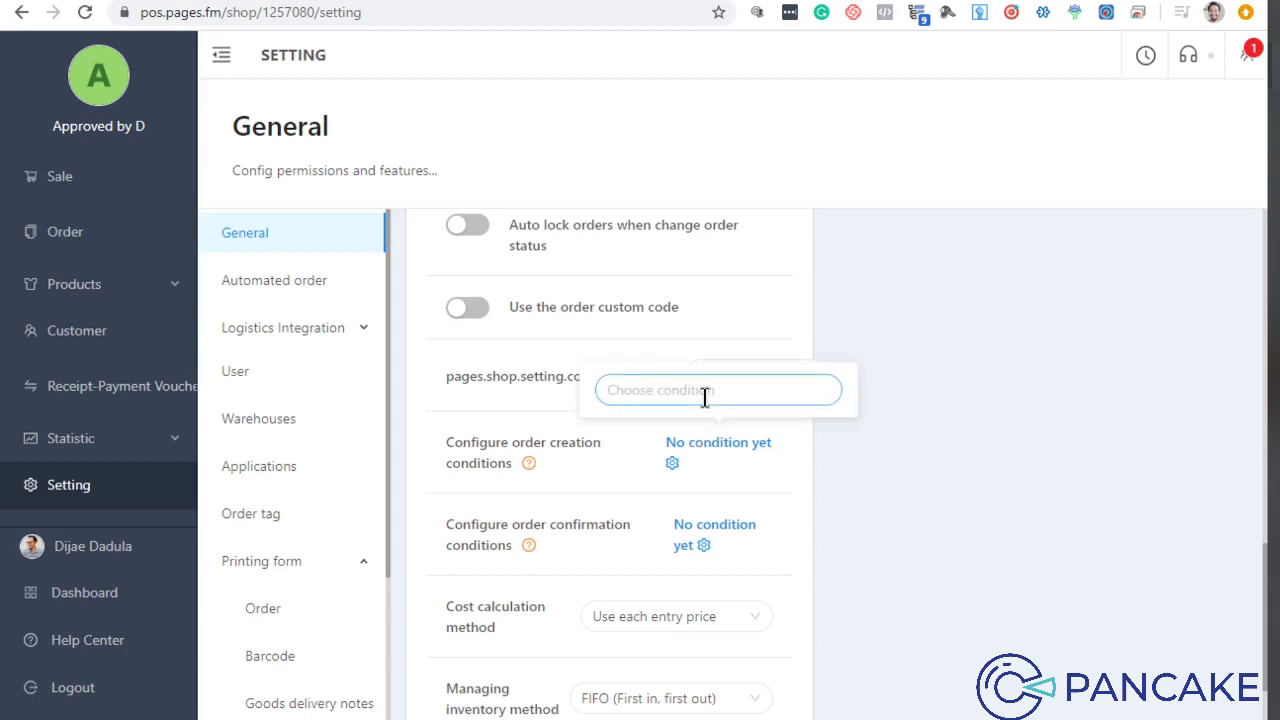
pyautogui.click(708, 427)
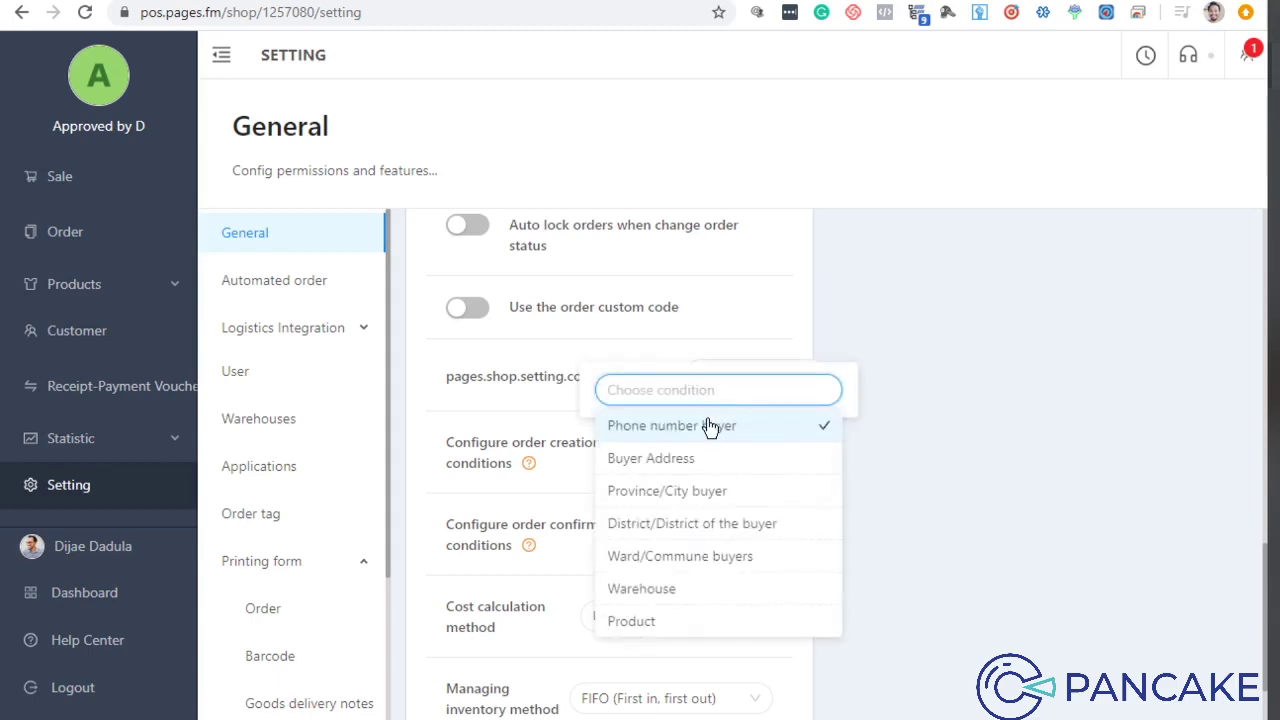
pyautogui.click(1118, 410)
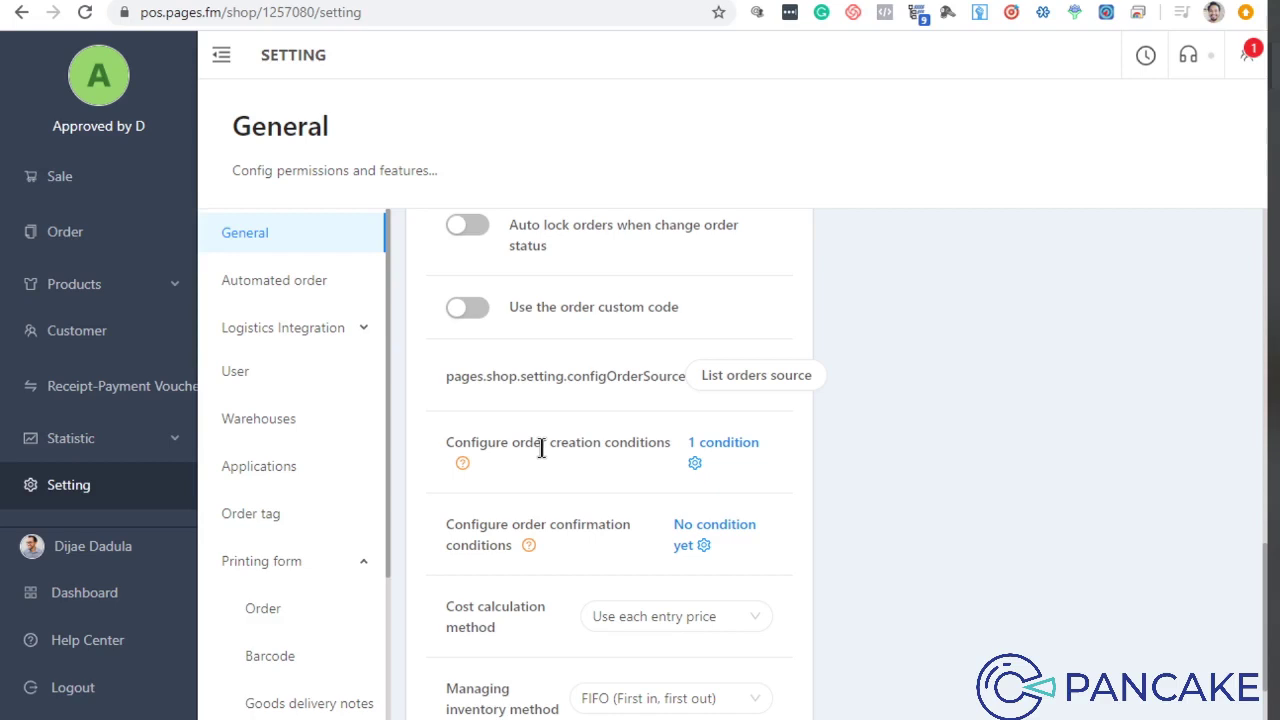
# - Review the other choices available for the order creation conditions, and look over the remaining Advanced Configuration settings
pyautogui.click(733, 465)
pyautogui.click(822, 394)
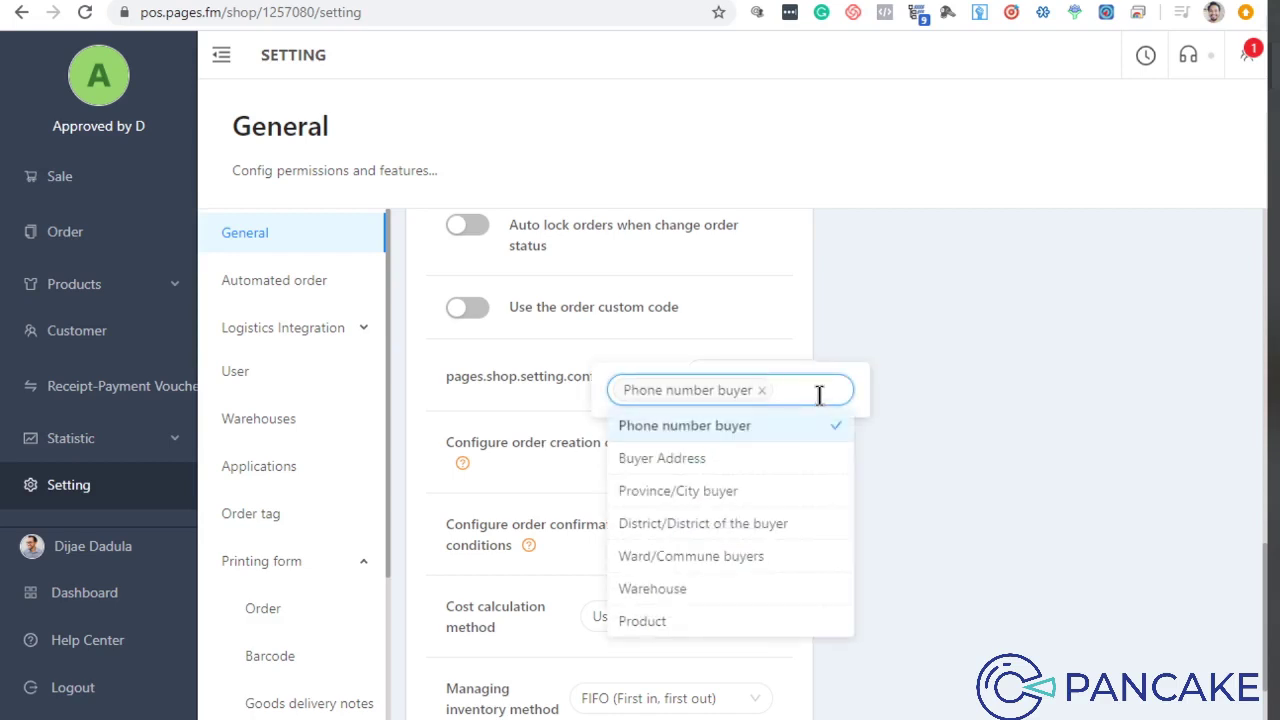
pyautogui.click(777, 474)
pyautogui.click(965, 364)
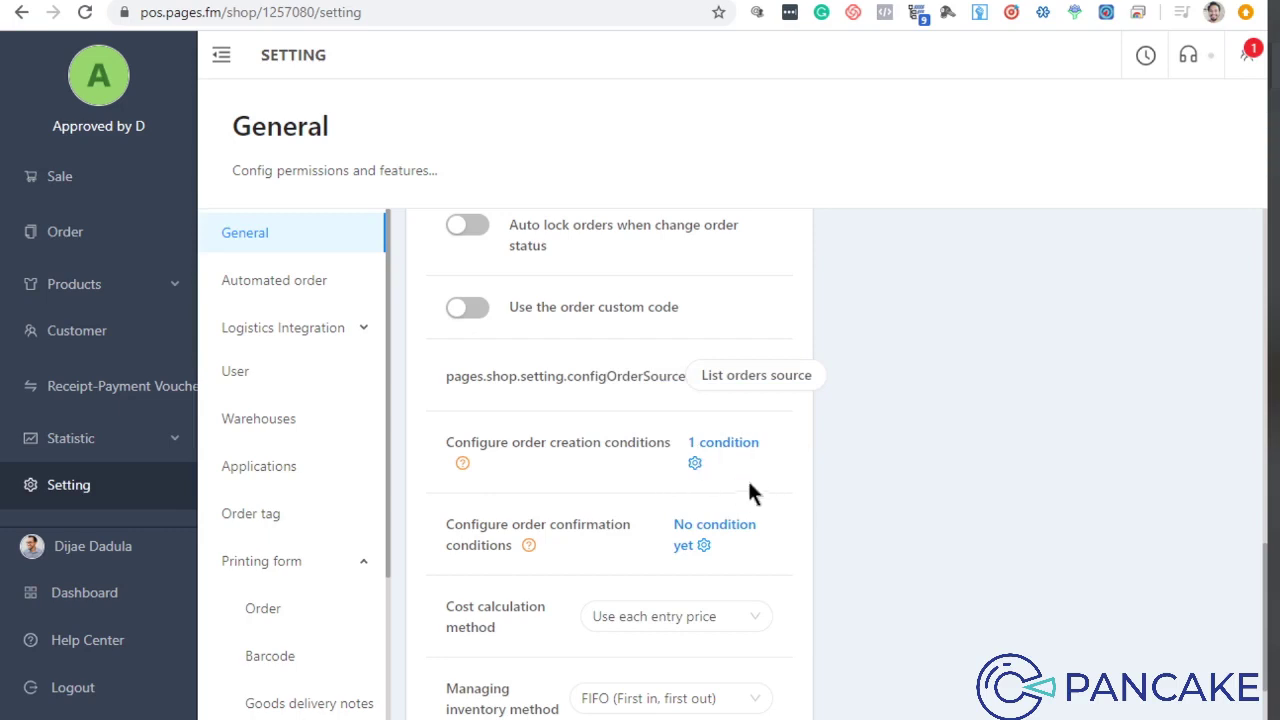
pyautogui.scroll(-1, 921, 468)
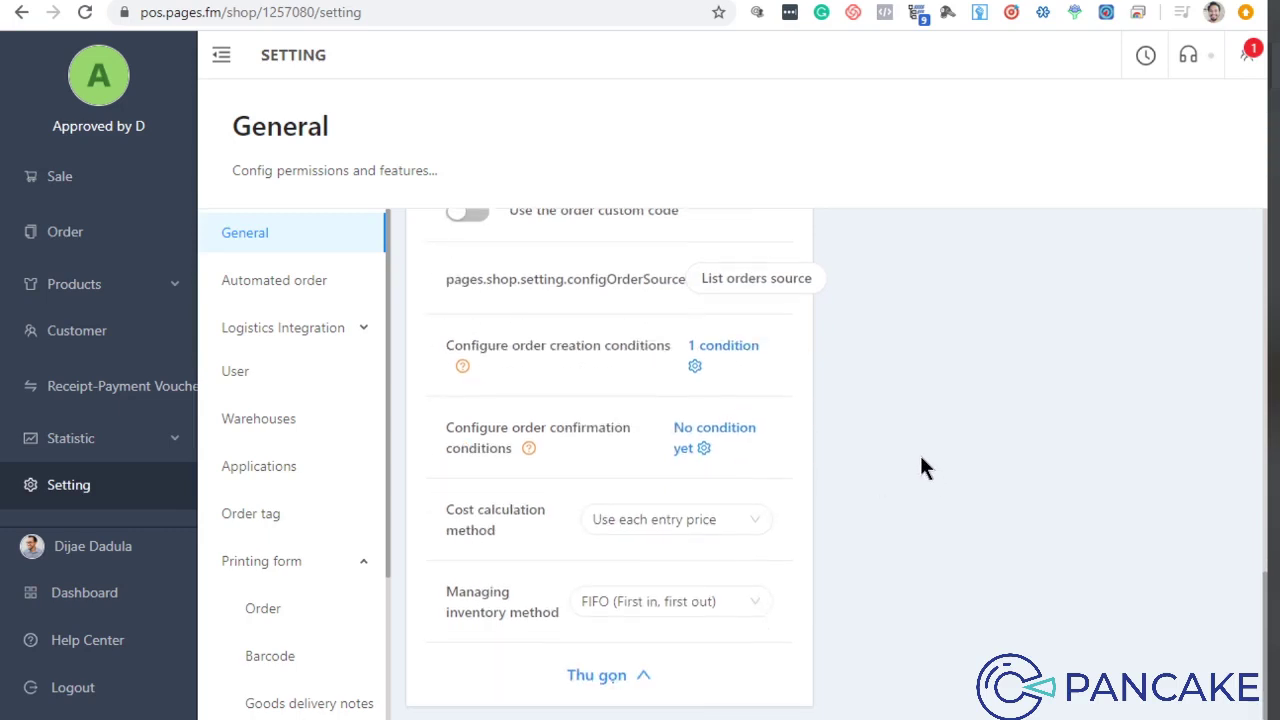
pyautogui.click(705, 428)
pyautogui.click(728, 370)
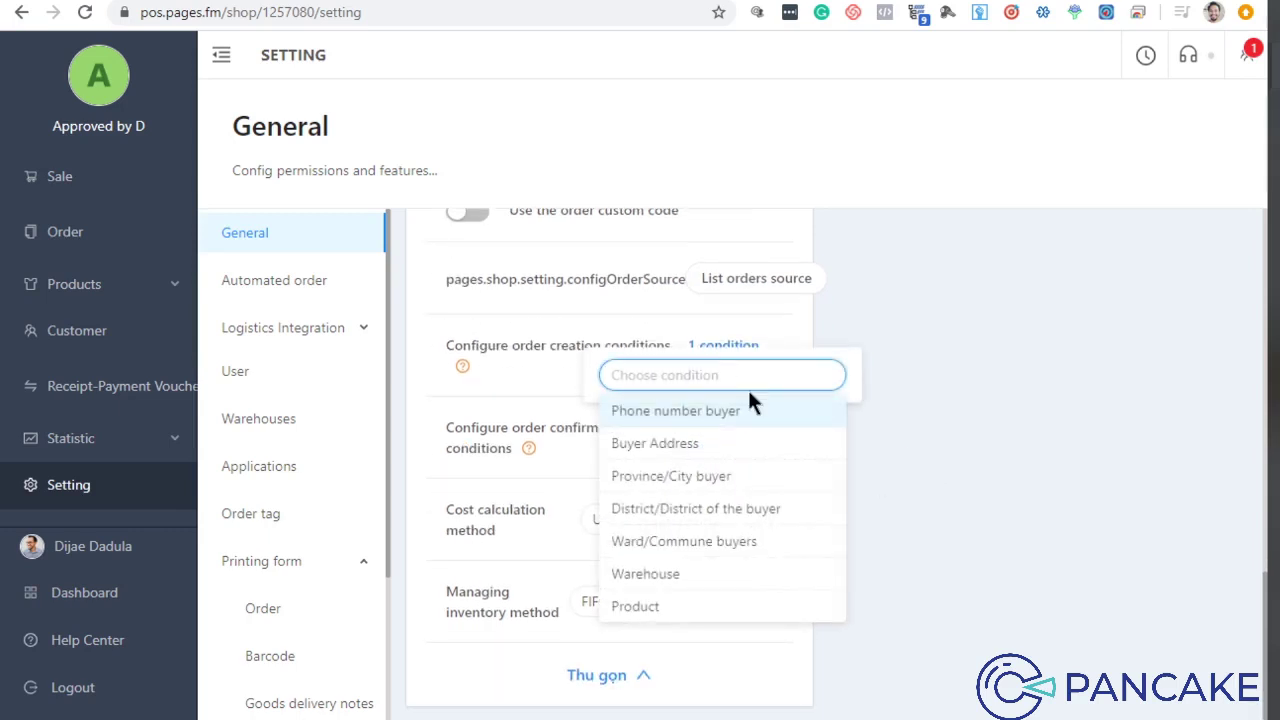
pyautogui.click(978, 396)
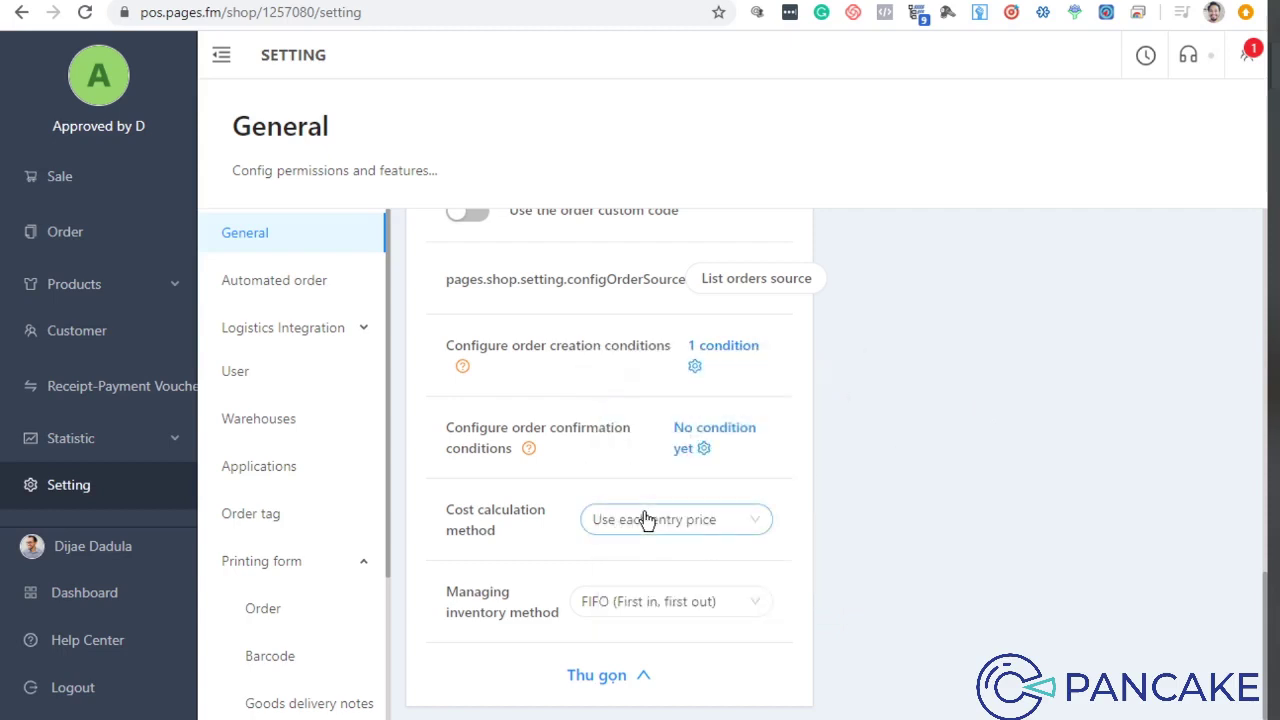
# - Add "Phone number buyer", "Buyer Address", "Warehouse" and "Product" as order confirmation conditions, and check the chosen list
pyautogui.click(715, 445)
pyautogui.click(734, 367)
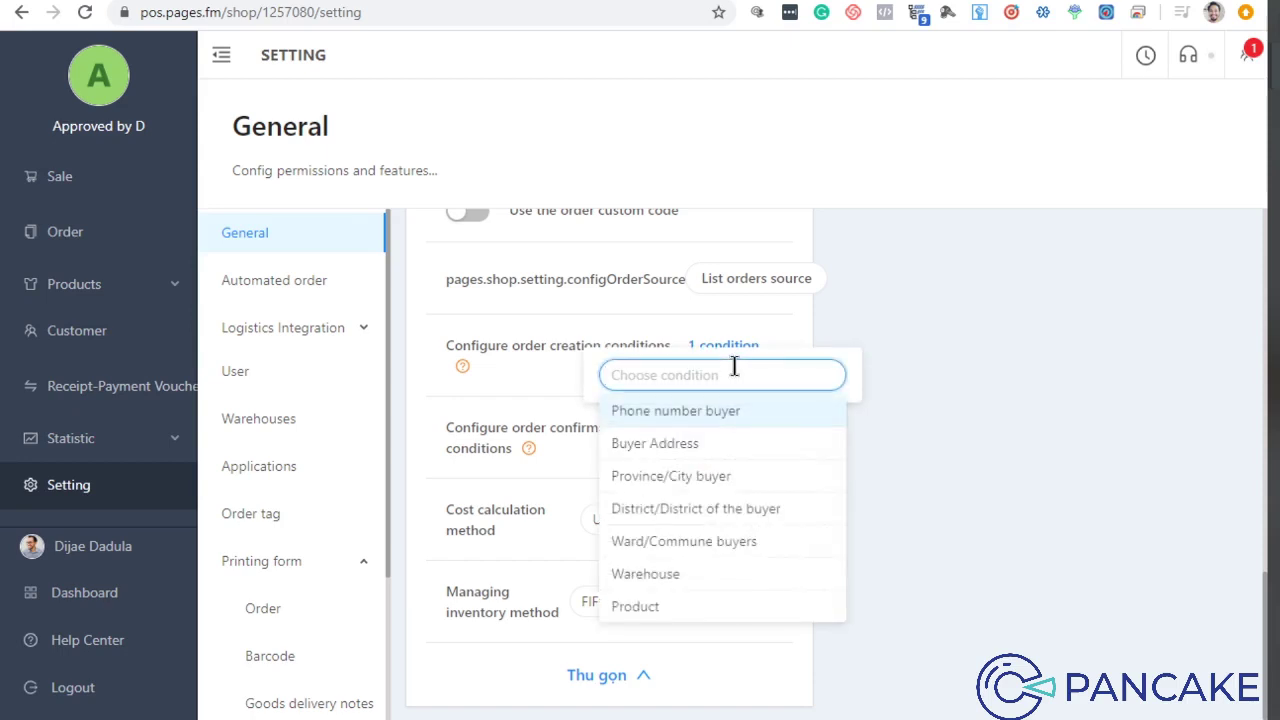
pyautogui.click(734, 417)
pyautogui.click(751, 455)
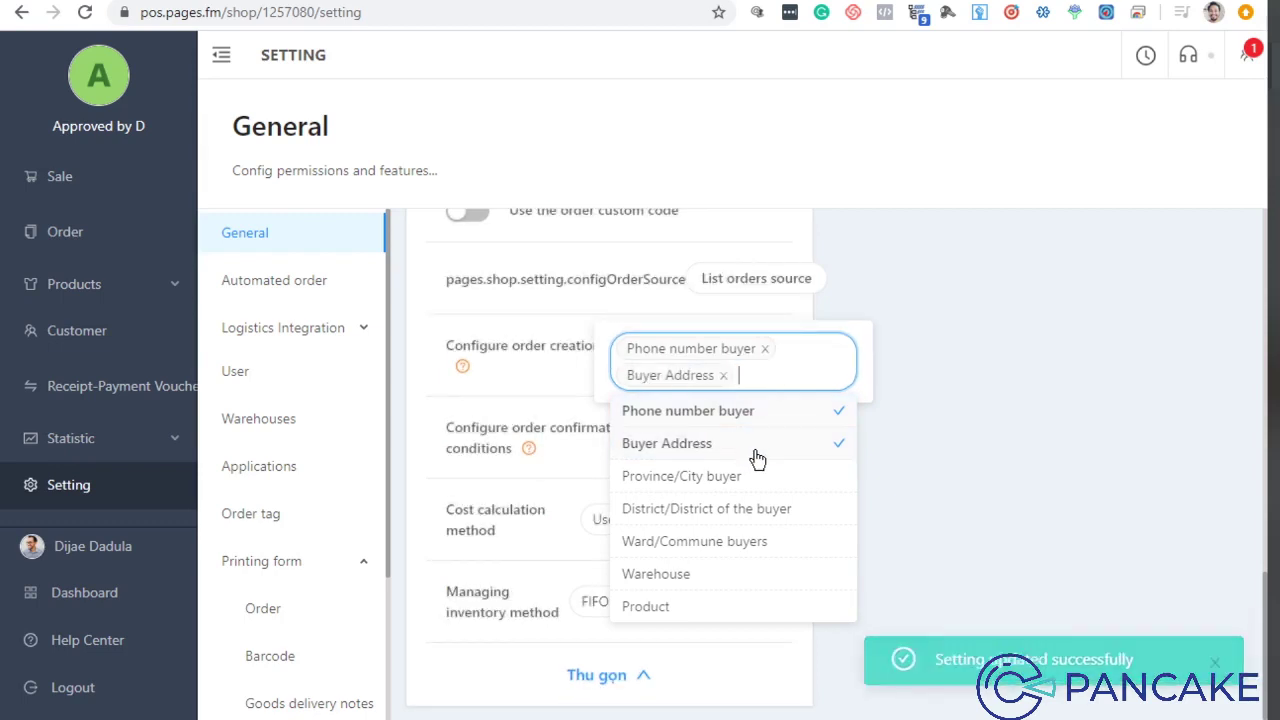
pyautogui.click(693, 575)
pyautogui.click(700, 606)
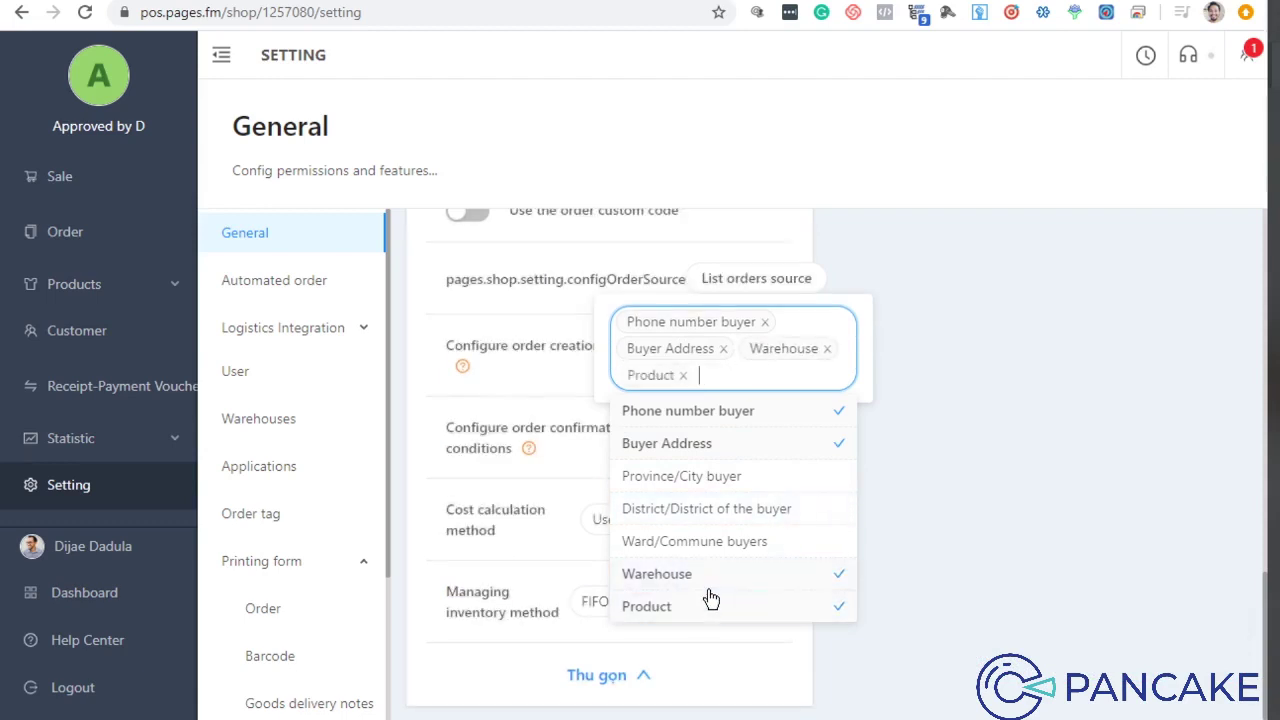
pyautogui.click(917, 397)
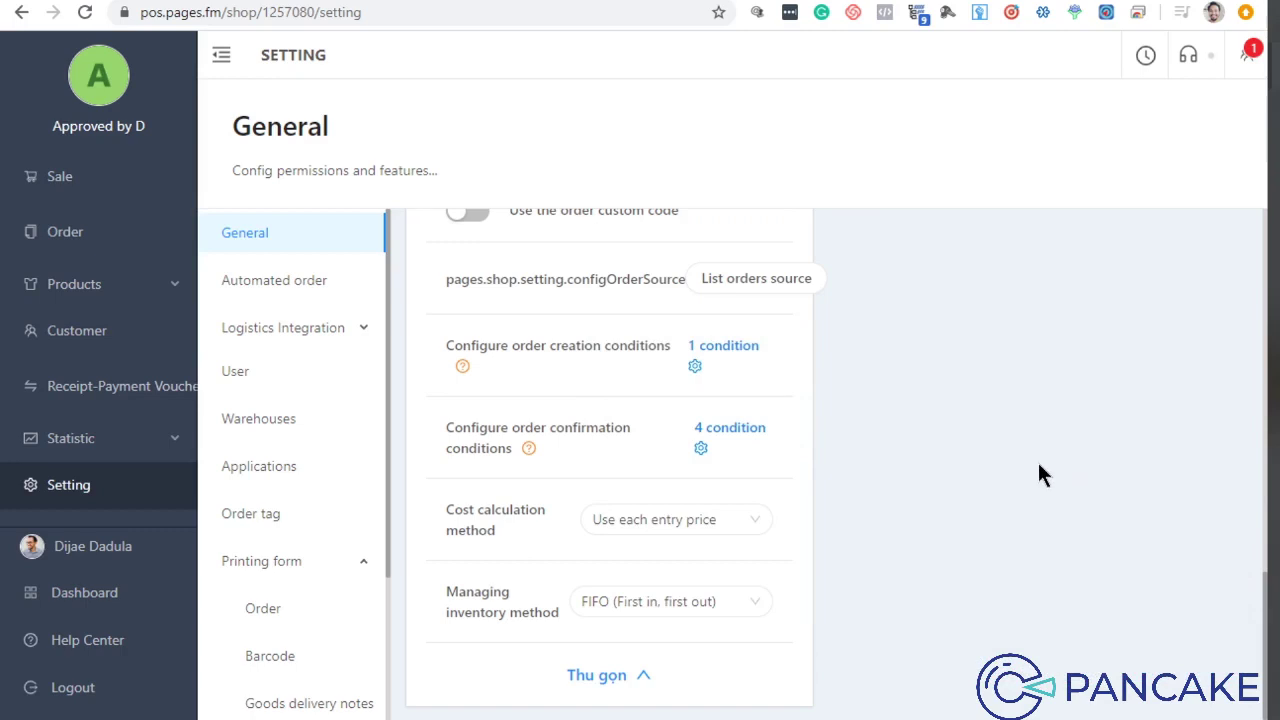
pyautogui.click(736, 440)
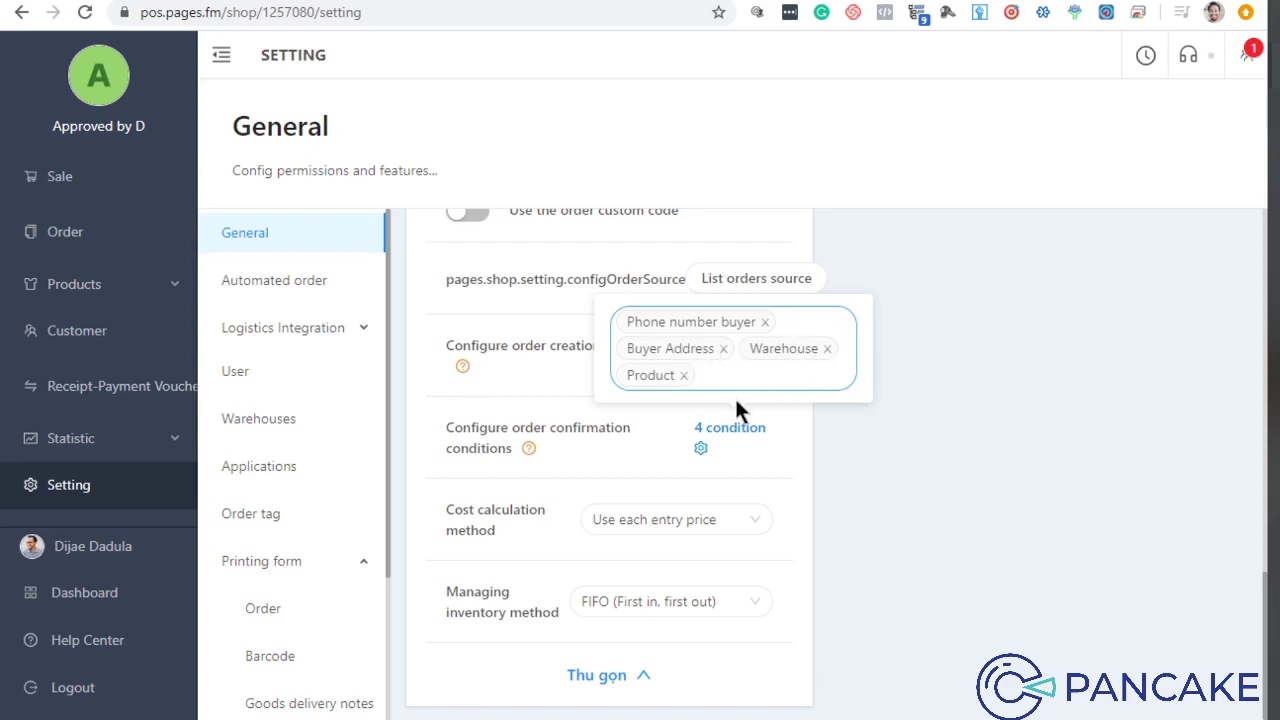
pyautogui.click(867, 508)
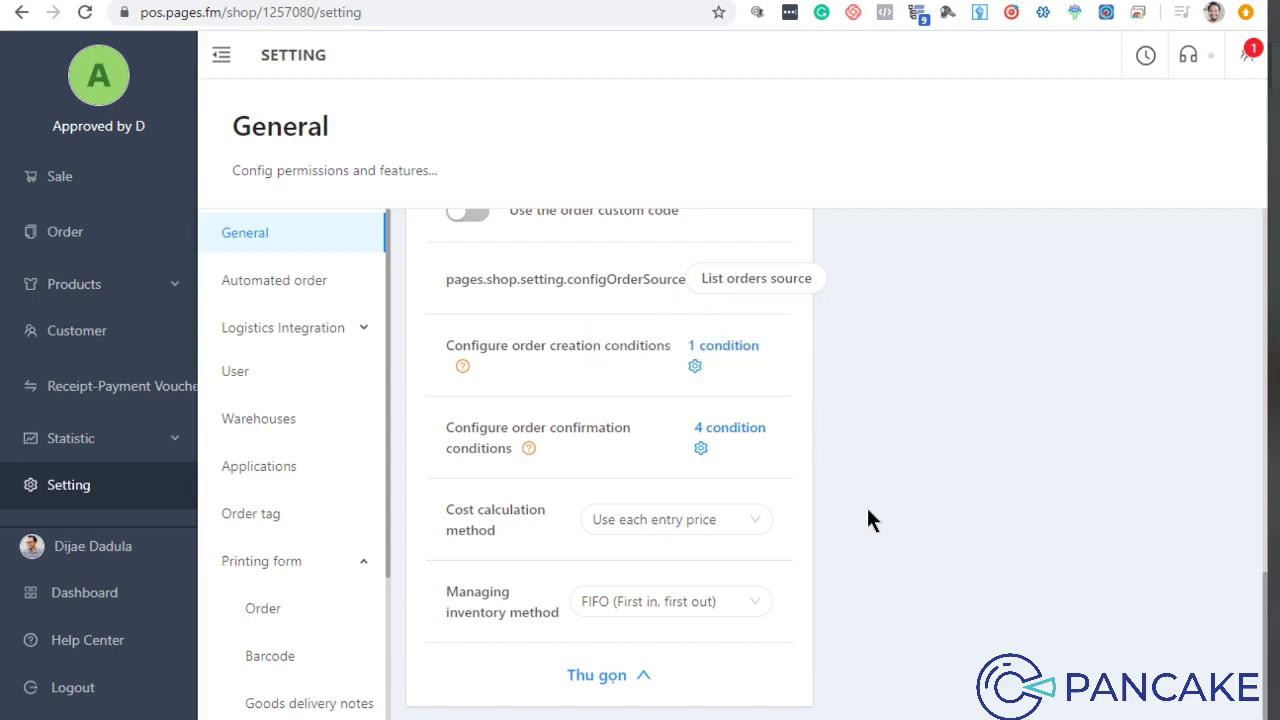
# - Review the options for the managing inventory method and choose FIFO (First in, first out)
pyautogui.click(688, 614)
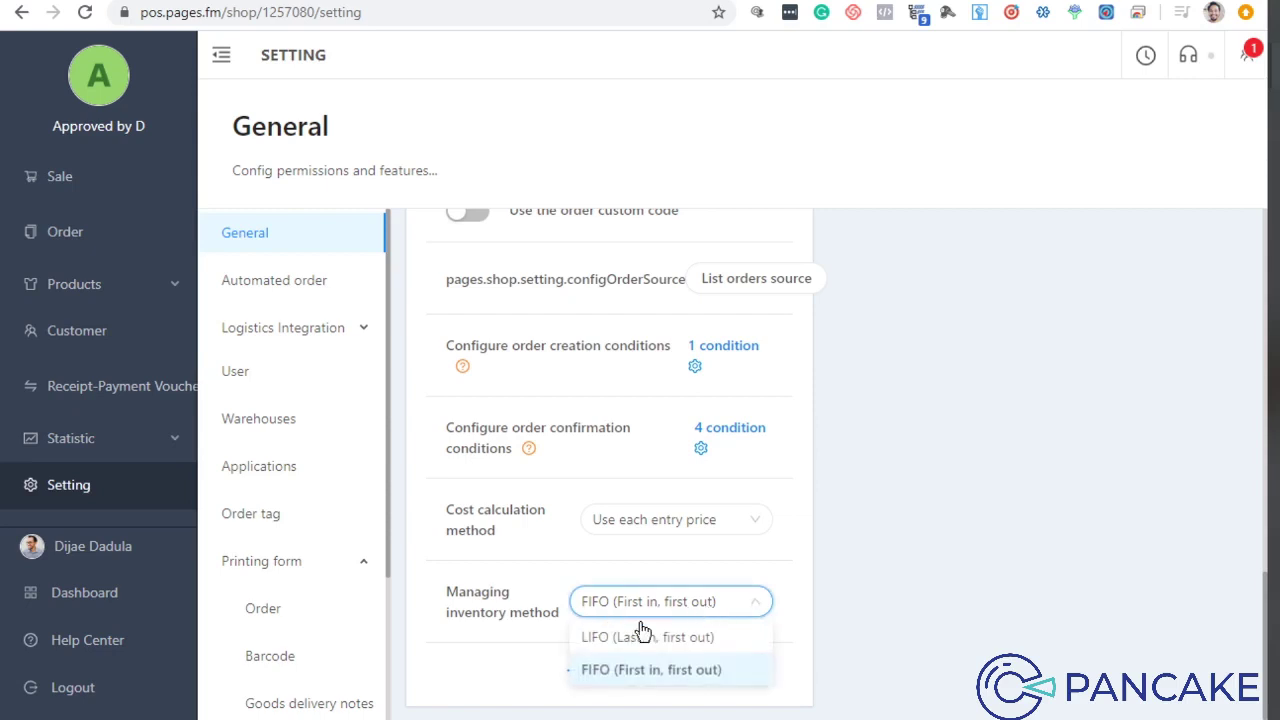
pyautogui.click(614, 680)
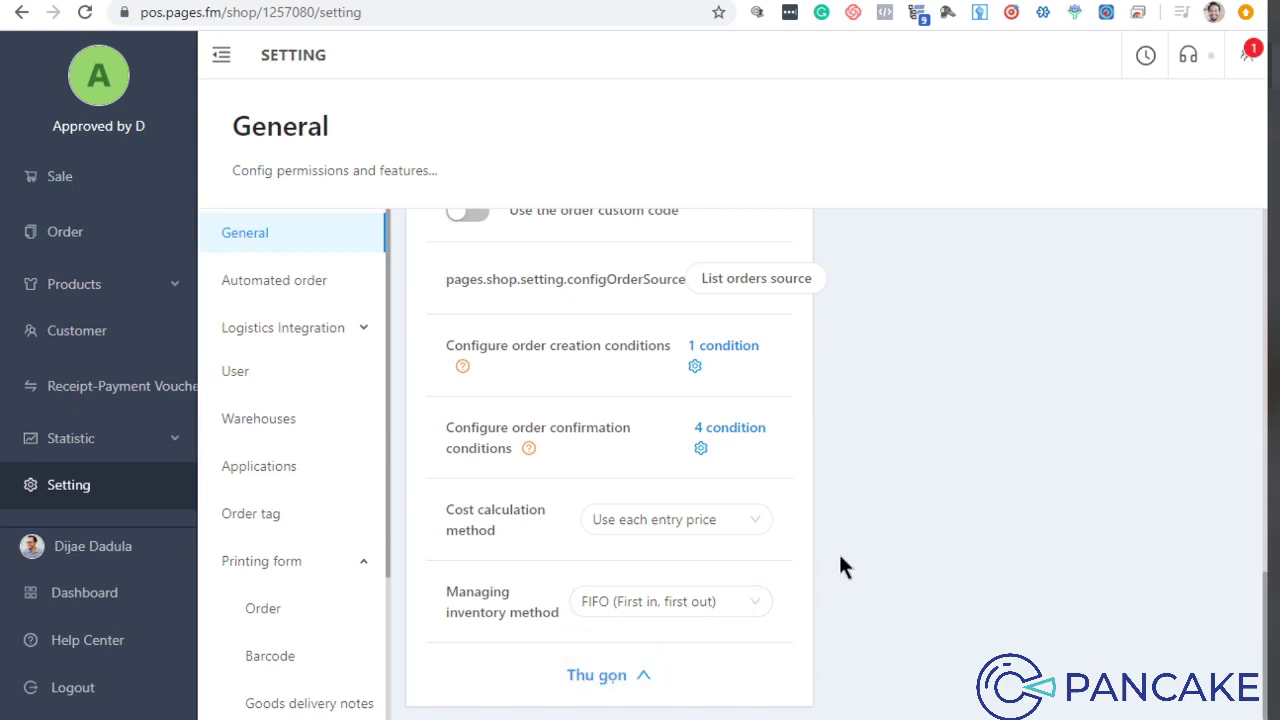
pyautogui.click(675, 612)
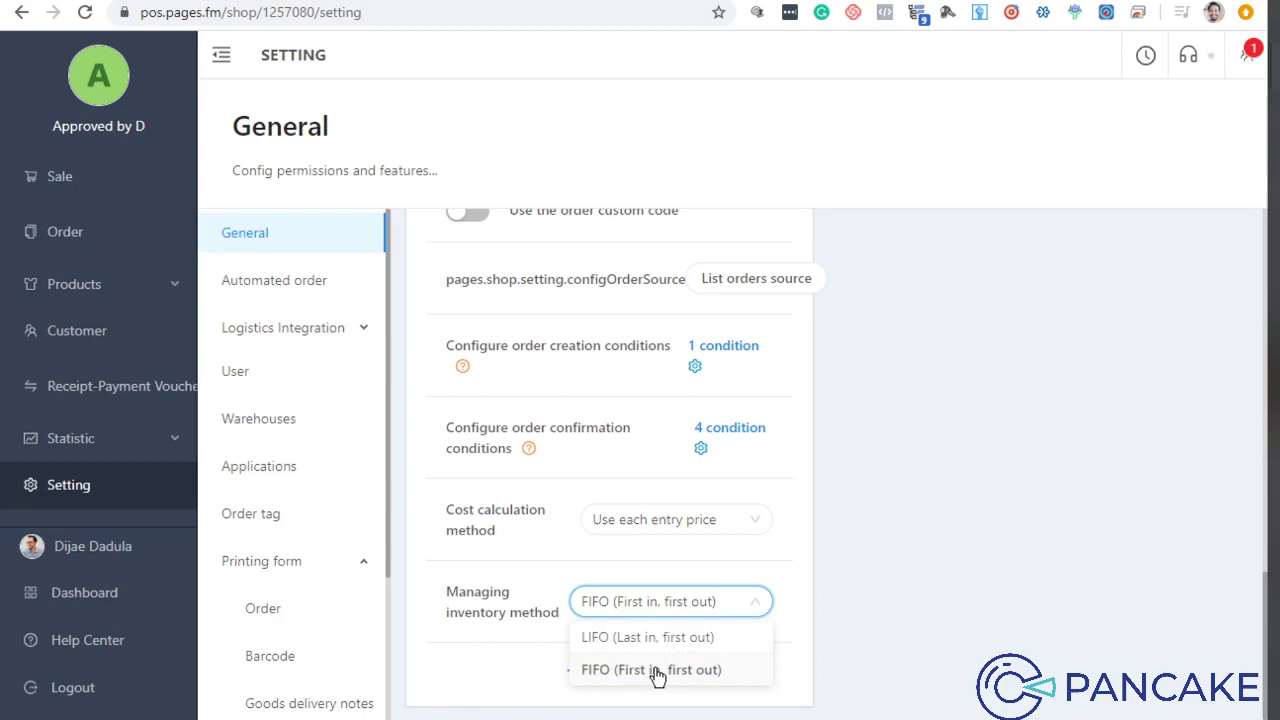
pyautogui.click(917, 574)
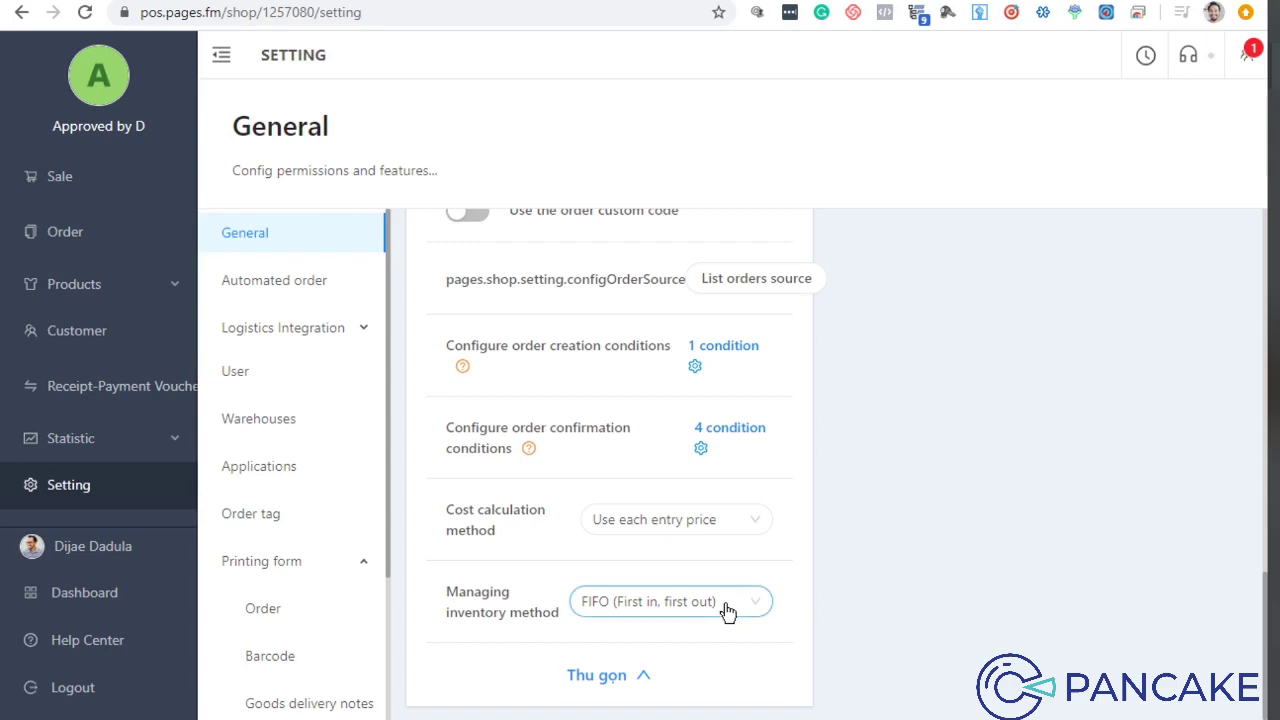
pyautogui.click(727, 605)
pyautogui.click(910, 590)
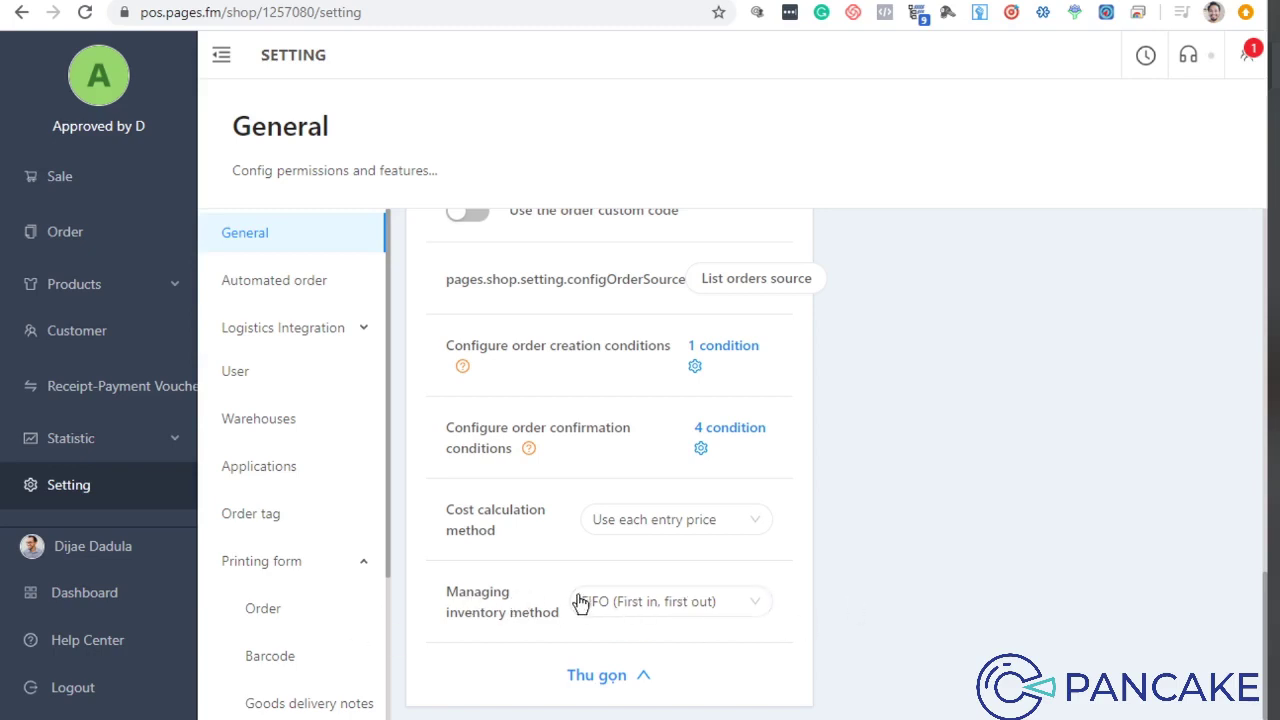
pyautogui.click(693, 602)
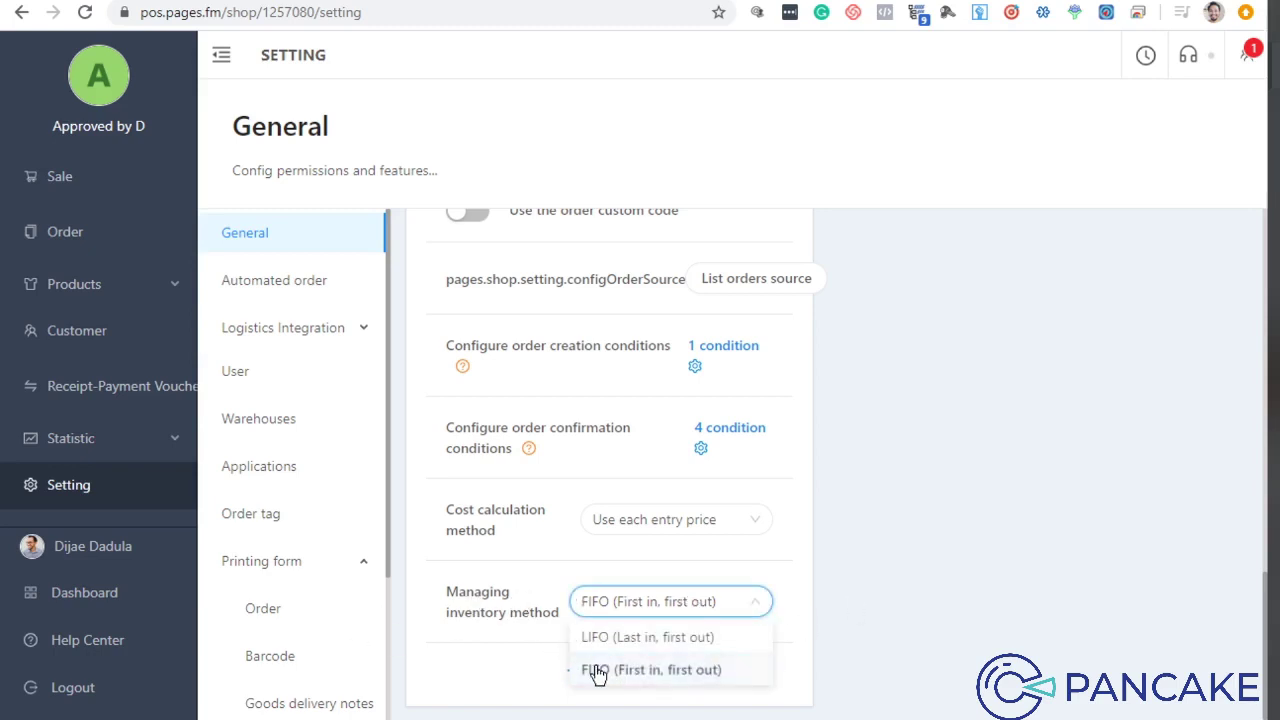
pyautogui.click(638, 683)
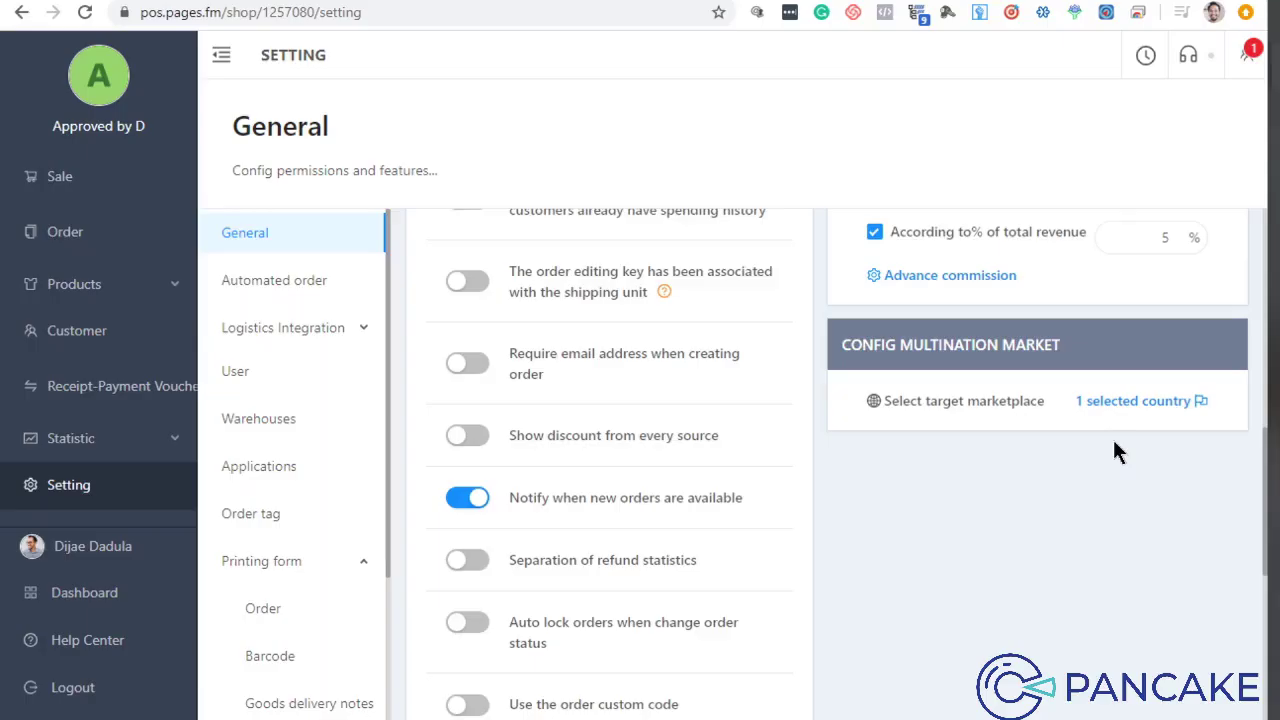
# - Examine the countries available as target marketplace in the Config Multination Market section
pyautogui.scroll(-5, 1105, 450)
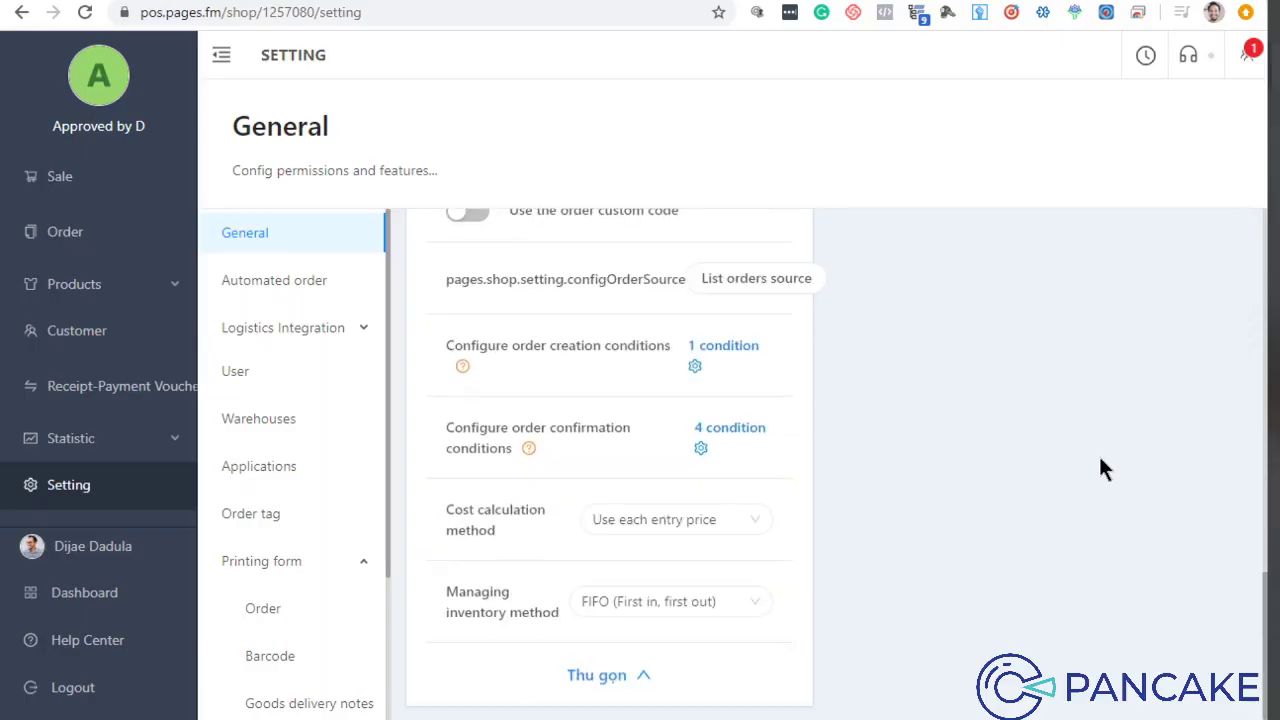
pyautogui.scroll(10, 1100, 460)
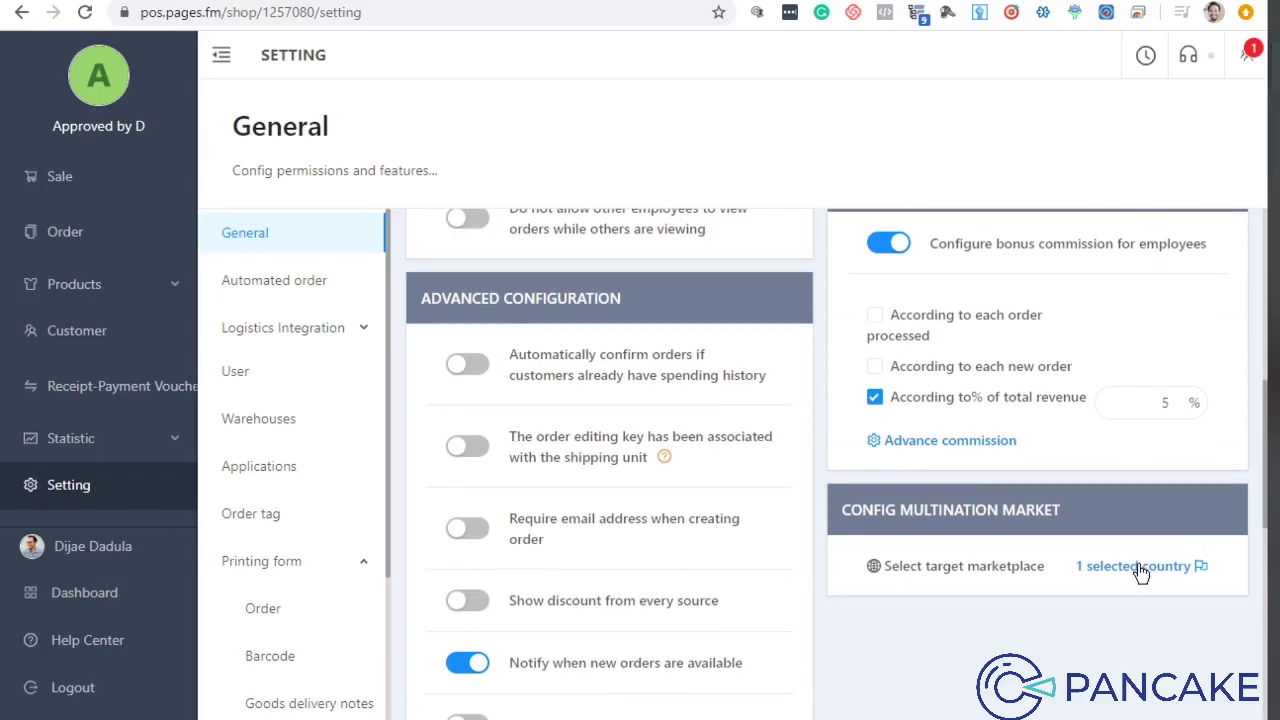
pyautogui.click(1141, 571)
pyautogui.click(1149, 517)
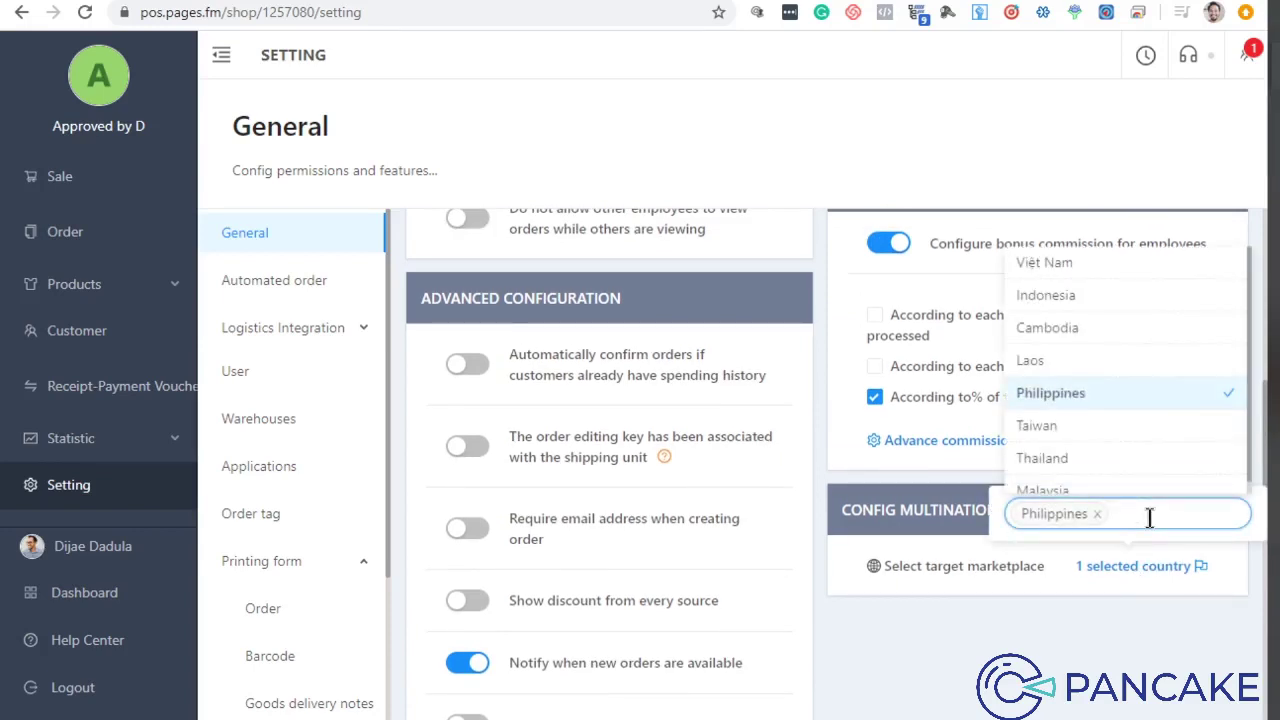
pyautogui.scroll(-1, 1145, 393)
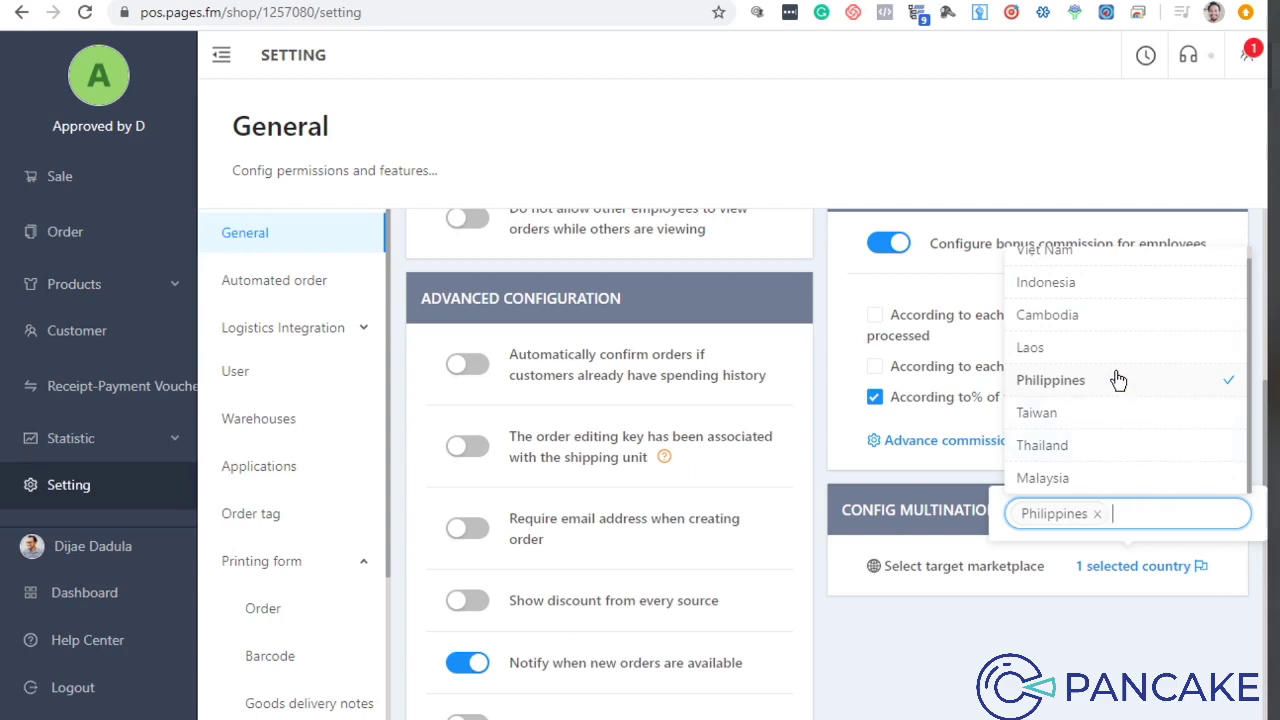
pyautogui.click(887, 625)
pyautogui.scroll(-5, 893, 627)
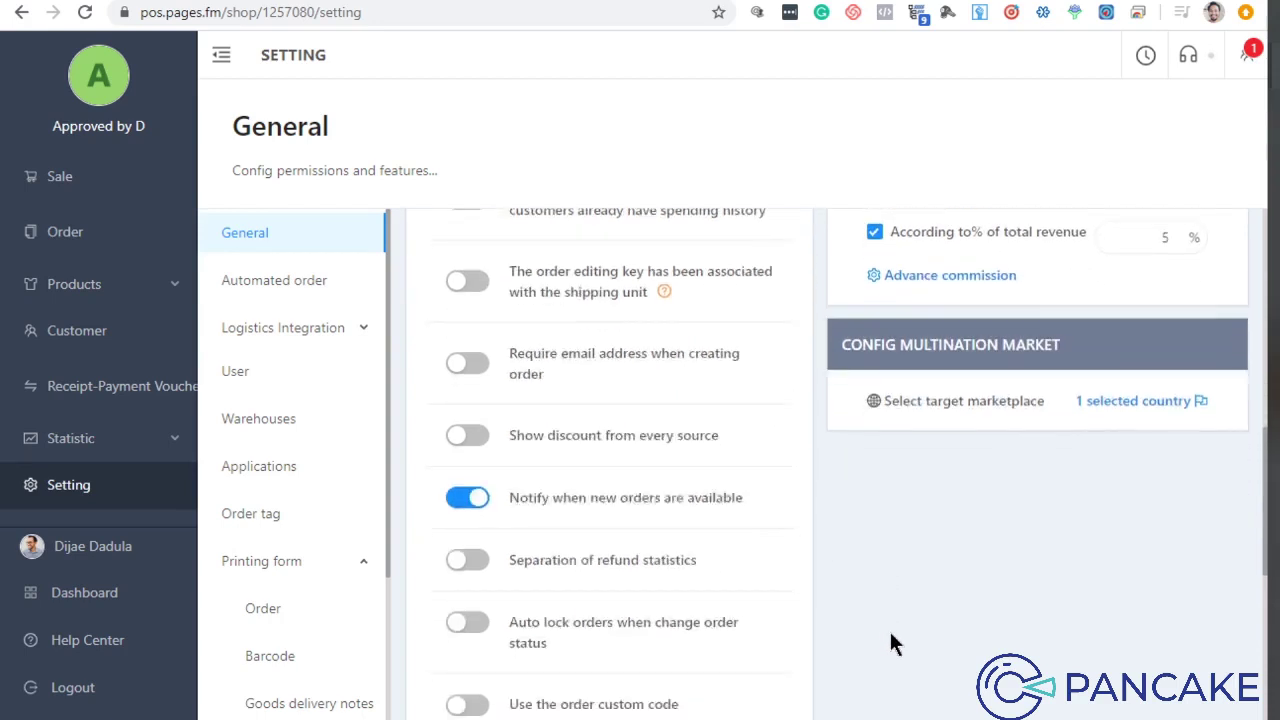
pyautogui.scroll(3, 889, 645)
pyautogui.click(1158, 402)
pyautogui.click(1134, 351)
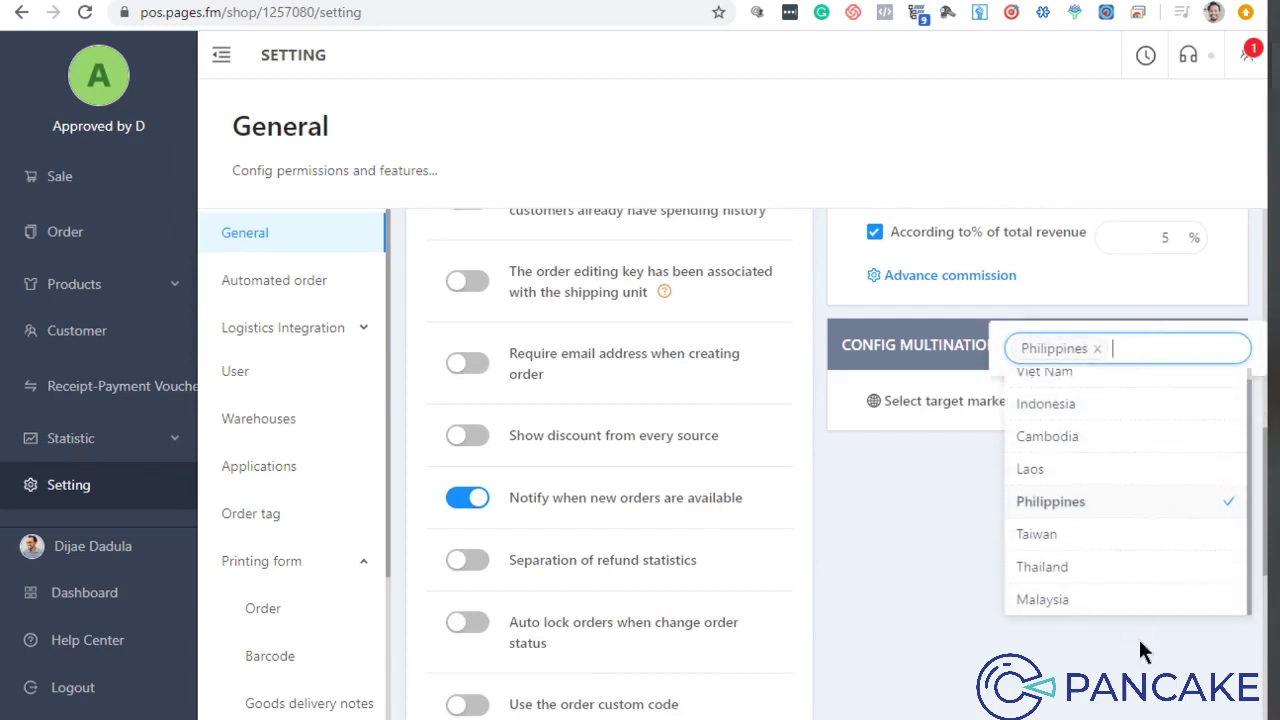
pyautogui.scroll(1, 1057, 416)
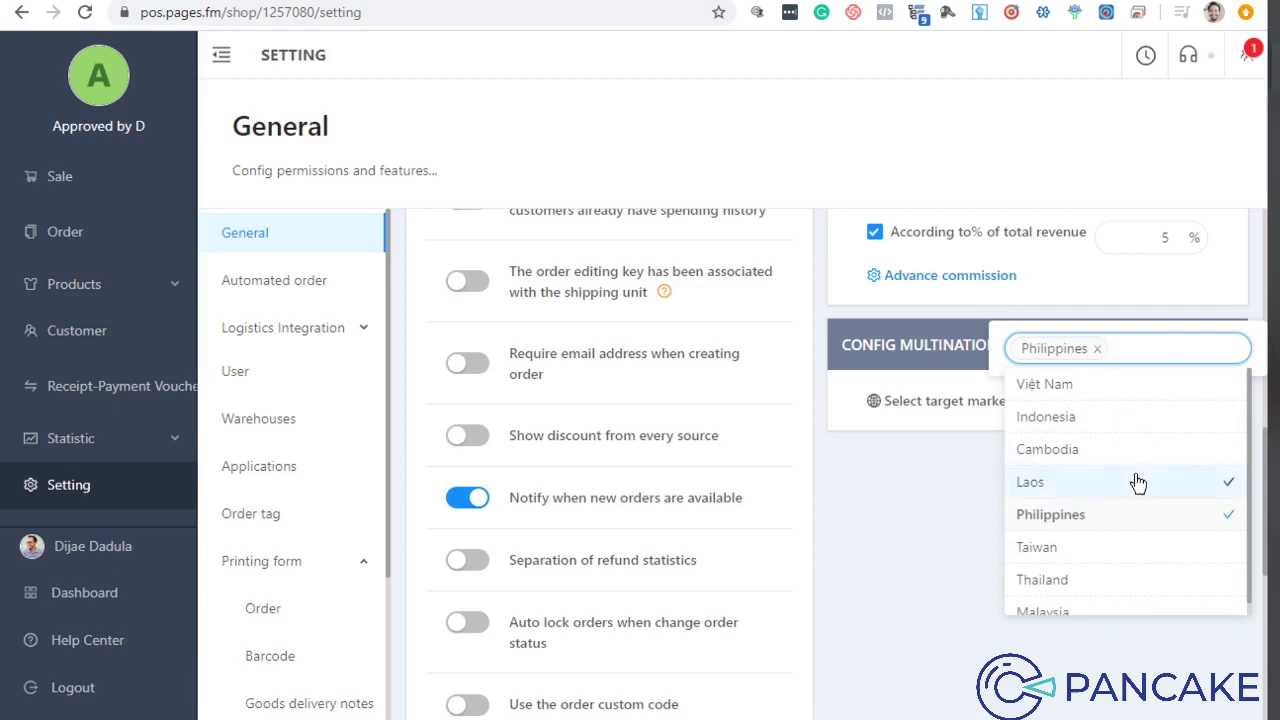
pyautogui.click(932, 516)
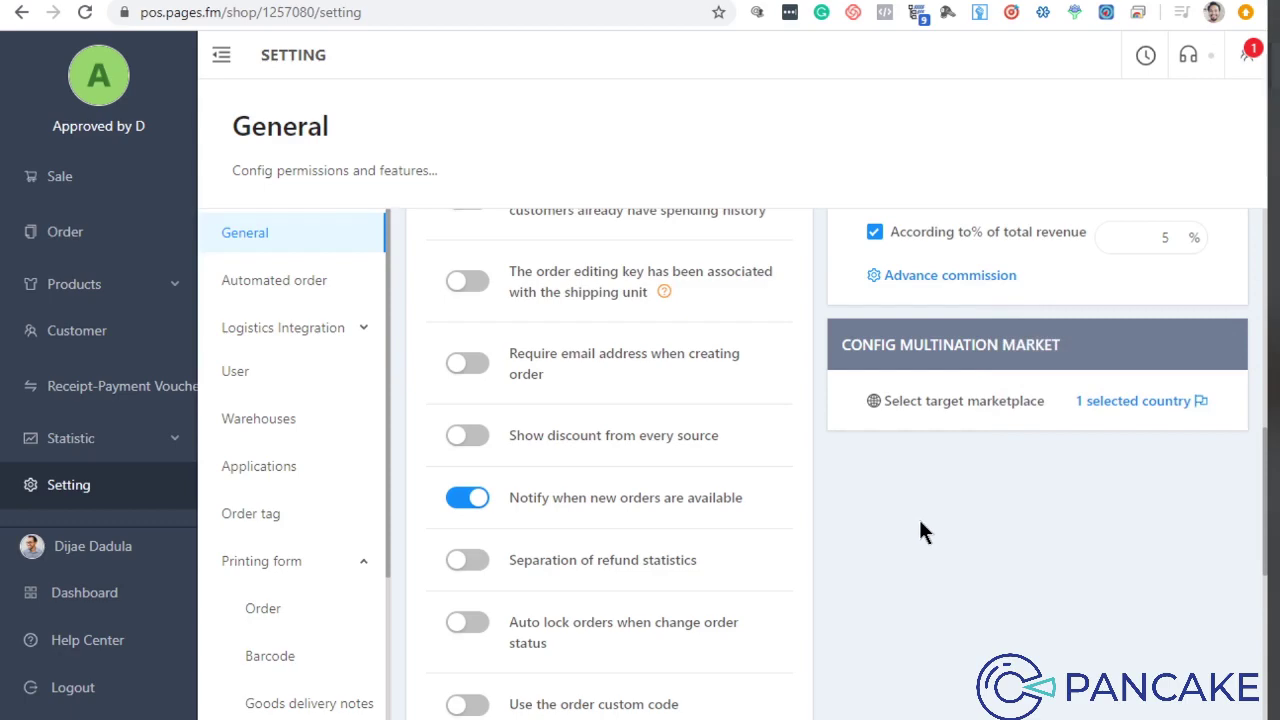